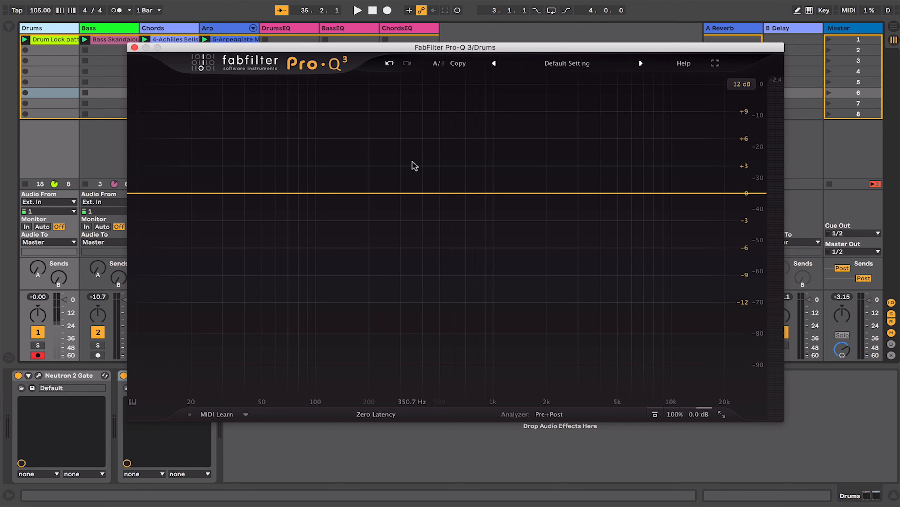
Step: Add bell bands boosting about 3.6 dB at 357 Hz, cutting about 5 dB at 3549 Hz, and boosting near 65 Hz
{"action": "left_click", "coordinate": [413, 161]}
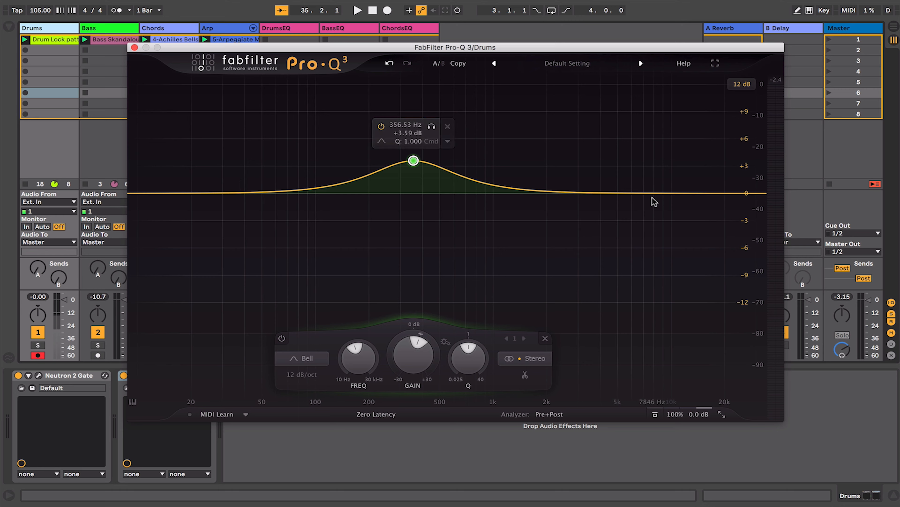
{"action": "left_click", "coordinate": [591, 238]}
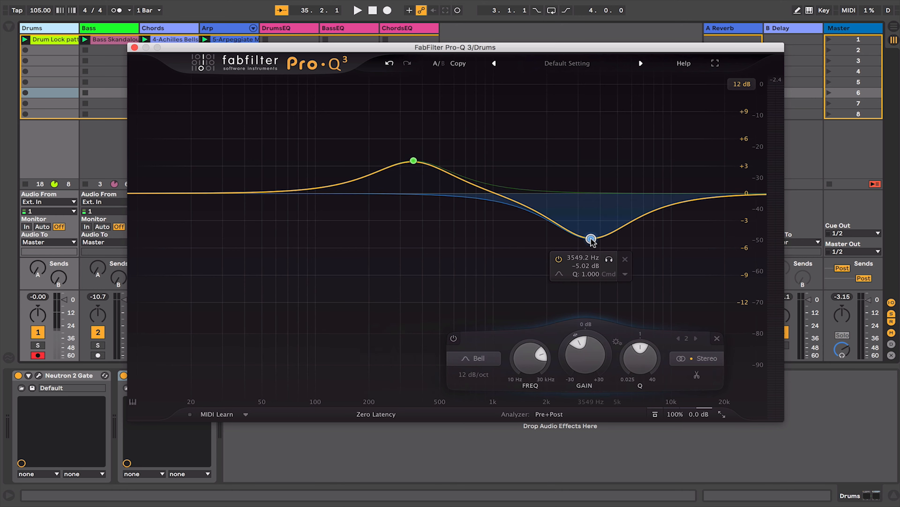
{"action": "left_click", "coordinate": [282, 144]}
{"action": "left_click", "coordinate": [281, 144]}
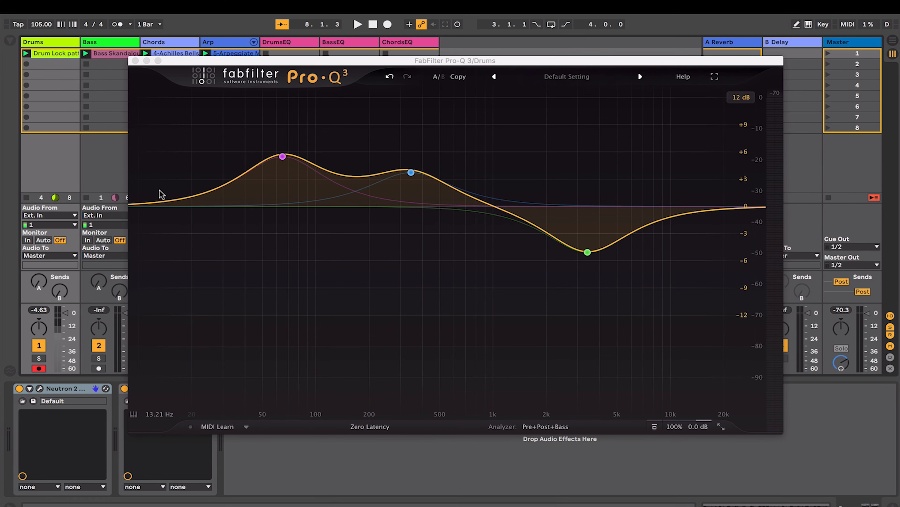
Step: Add a low cut at 10 Hz and a high cut at 30 kHz at the ends of the EQ curve
{"action": "left_click", "coordinate": [136, 199]}
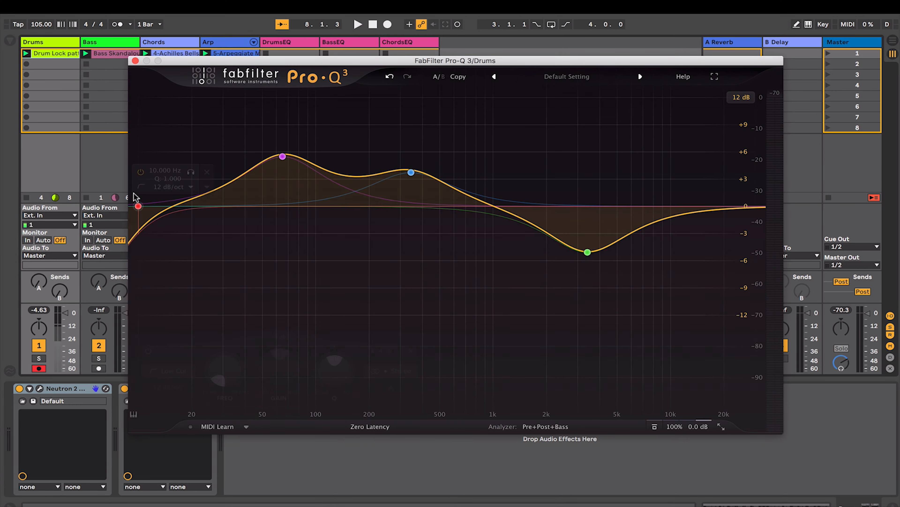
{"action": "double_click", "coordinate": [758, 206]}
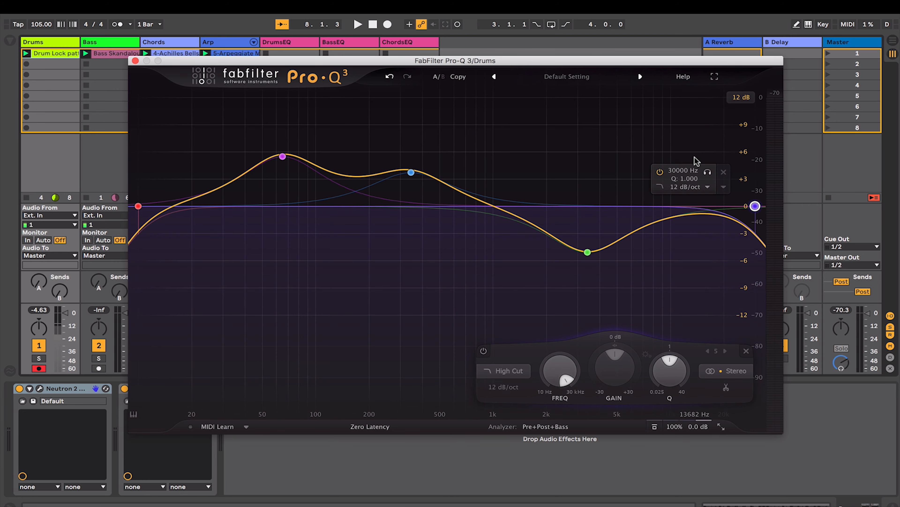
Step: Add a boosting high shelf near 13.7 kHz and a low shelf of about +5.35 dB near 24 Hz
{"action": "double_click", "coordinate": [696, 161]}
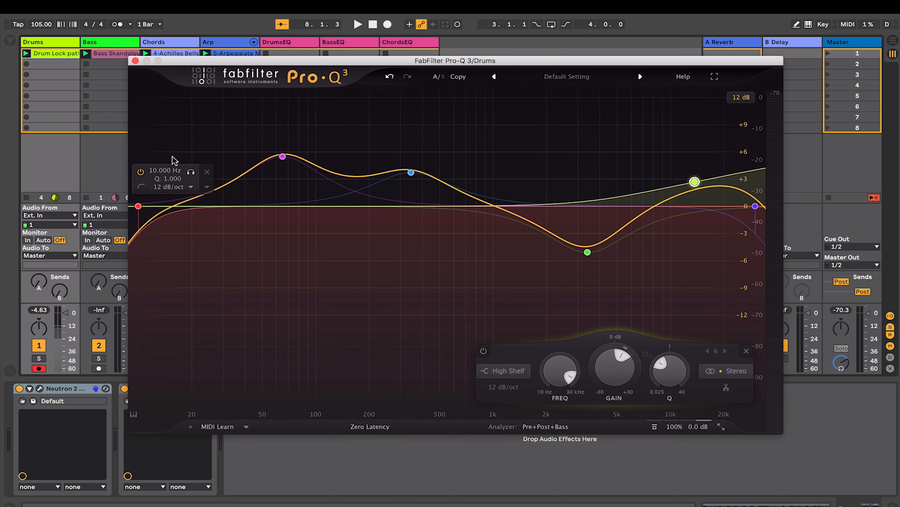
{"action": "key", "text": "Right"}
{"action": "double_click", "coordinate": [207, 161]}
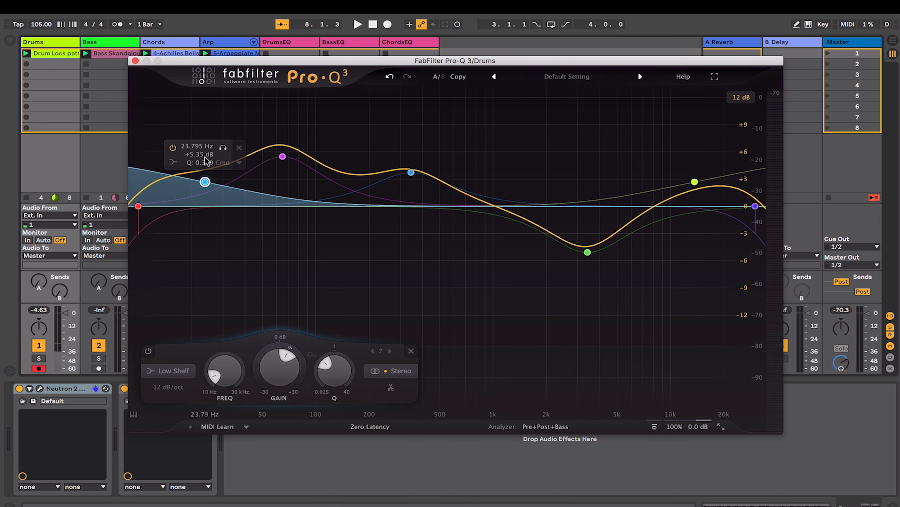
Step: Undo the added bands back to the two bells near 350 Hz and 3.5 kHz
{"action": "left_click", "coordinate": [390, 77]}
{"action": "left_click", "coordinate": [389, 77]}
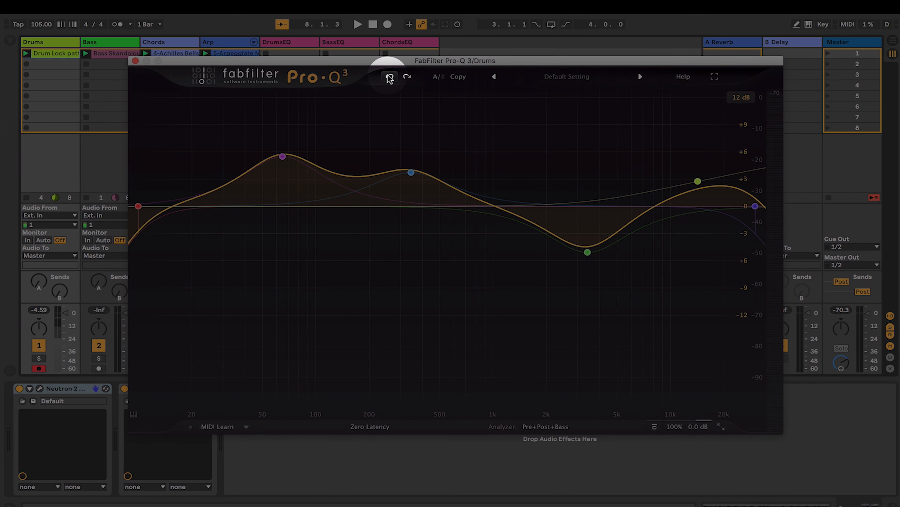
{"action": "left_click", "coordinate": [390, 77]}
{"action": "left_click", "coordinate": [390, 77]}
{"action": "left_click", "coordinate": [390, 77]}
{"action": "left_click", "coordinate": [389, 77]}
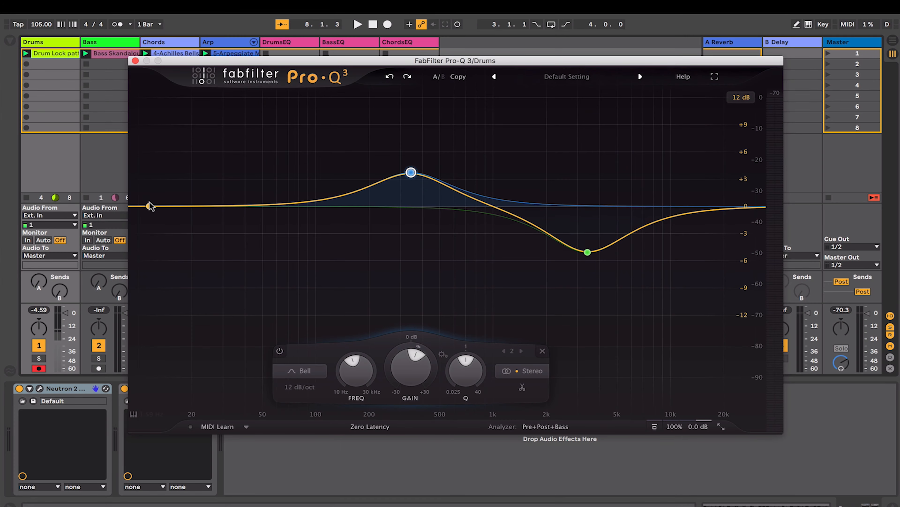
Step: Pull both ends of the EQ curve upward to create a low shelf of about +3.65 dB near 12 Hz and a high shelf
{"action": "left_click_drag", "start_coordinate": [185, 206], "coordinate": [154, 173]}
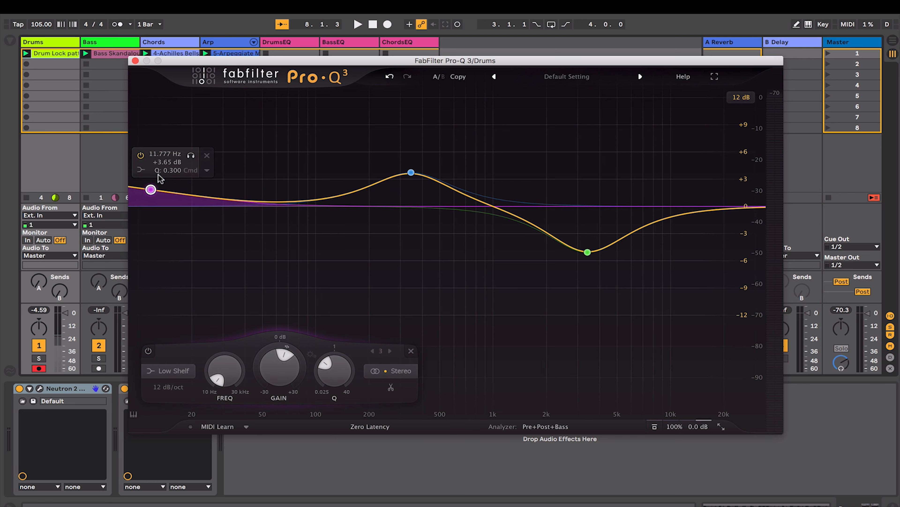
{"action": "left_click_drag", "start_coordinate": [736, 197], "coordinate": [732, 183]}
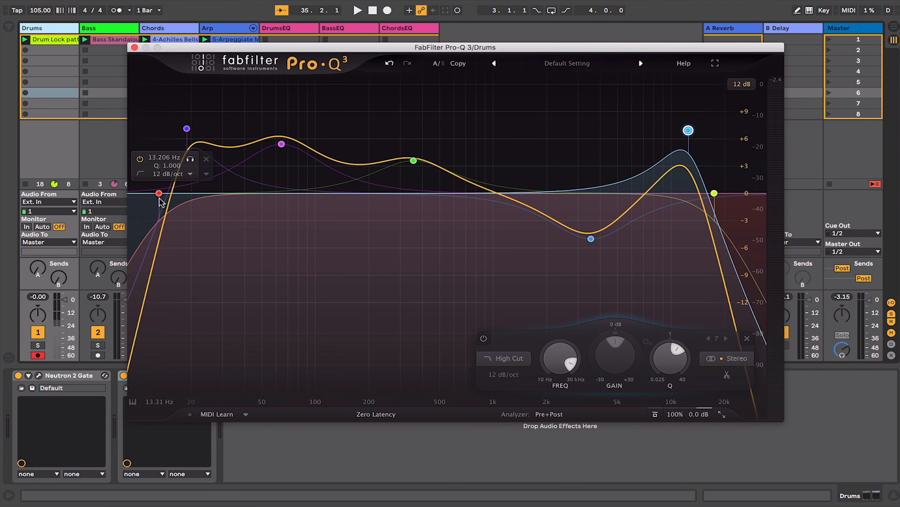
Step: Open the filter shape choices of the low cut near 19 Hz, and clear the EQ by loading the Default Setting preset
{"action": "left_click", "coordinate": [187, 129]}
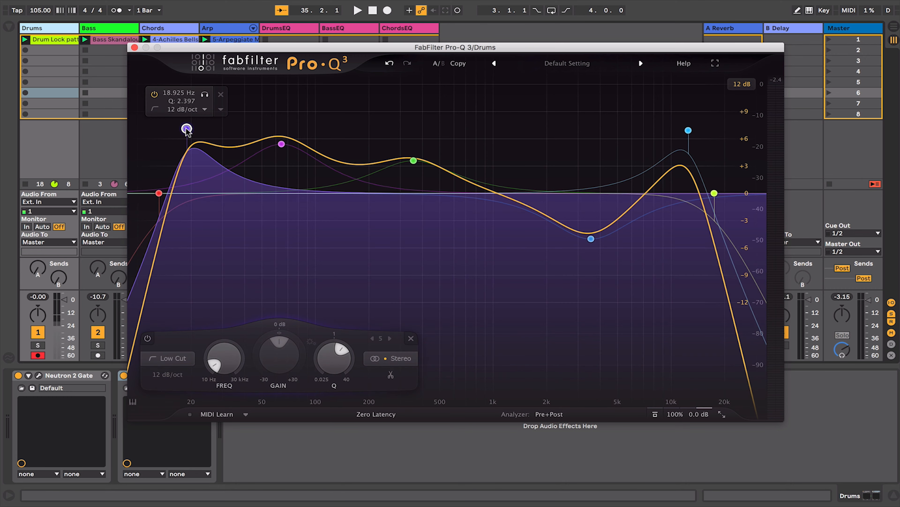
{"action": "left_click", "coordinate": [172, 359]}
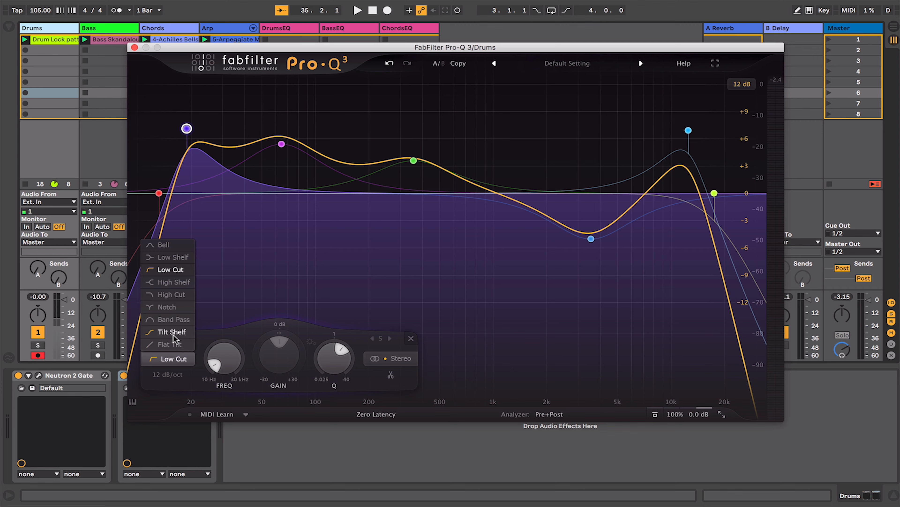
{"action": "left_click", "coordinate": [549, 63]}
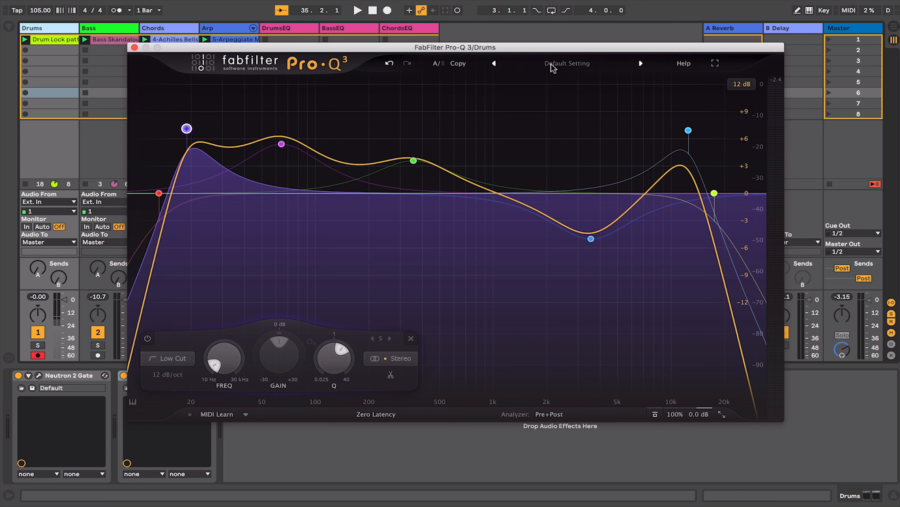
{"action": "left_click", "coordinate": [550, 63]}
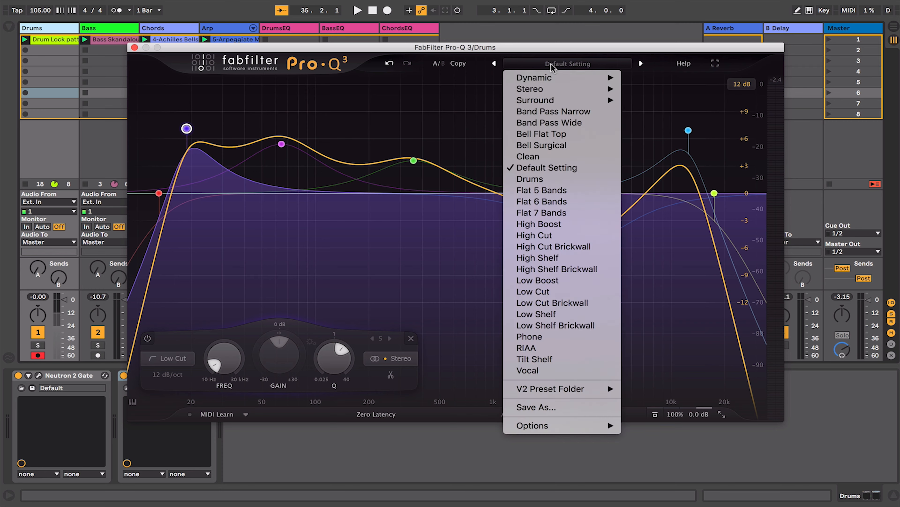
{"action": "left_click", "coordinate": [549, 169]}
Step: Add a band on the flat curve, change its shape to Tilt Shelf and move it to about 390 Hz at +3 dB
{"action": "left_click", "coordinate": [430, 193]}
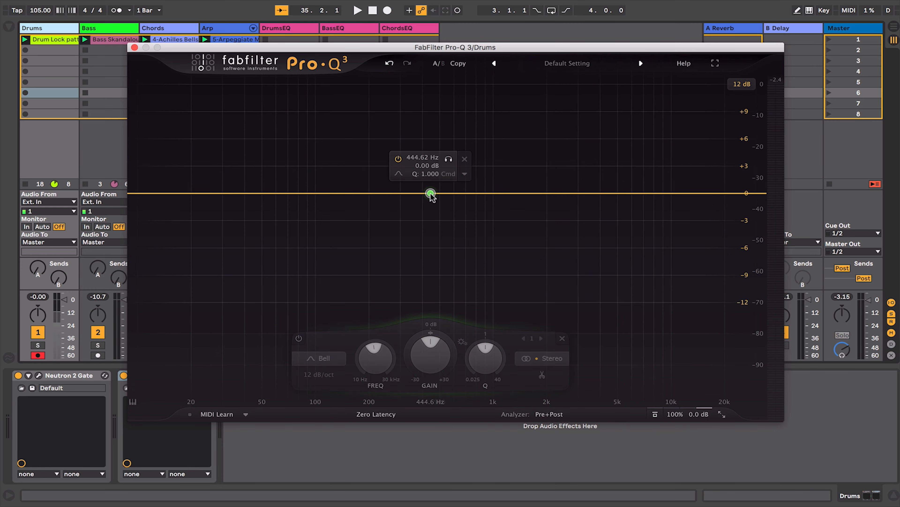
{"action": "left_click", "coordinate": [325, 359]}
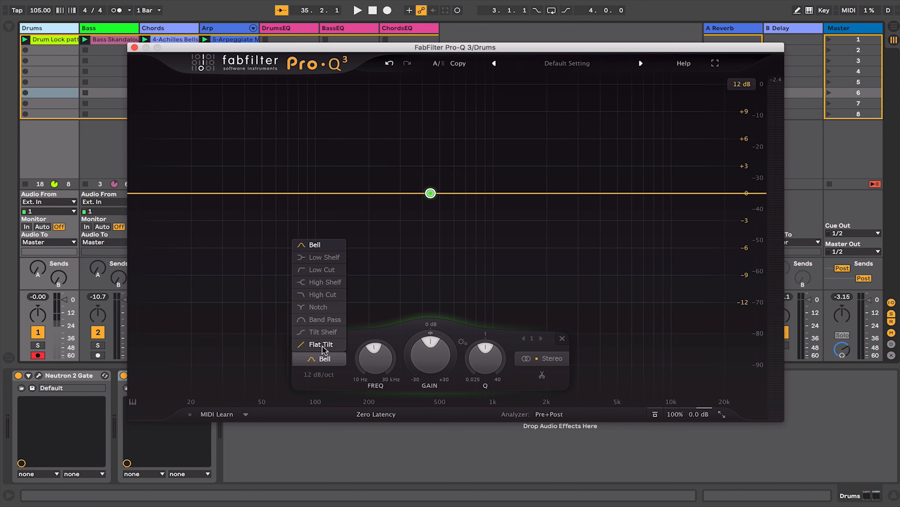
{"action": "left_click", "coordinate": [321, 332]}
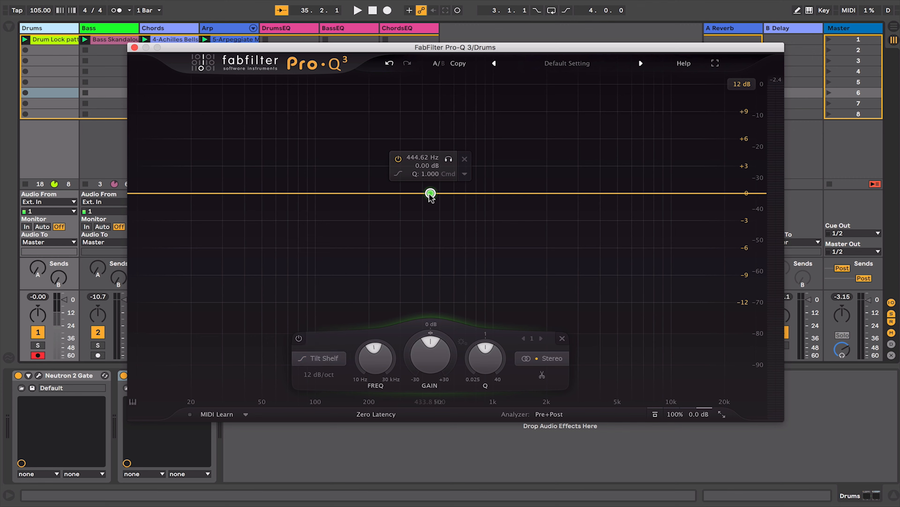
{"action": "left_click_drag", "start_coordinate": [430, 195], "coordinate": [421, 166]}
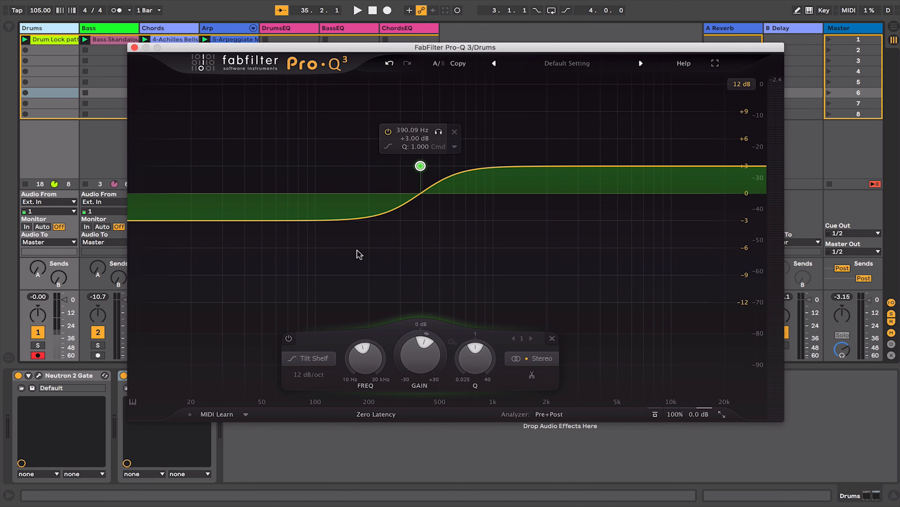
Step: Change the band's shape to Flat Tilt and move it to about 437 Hz at -2.93 dB
{"action": "left_click", "coordinate": [311, 356]}
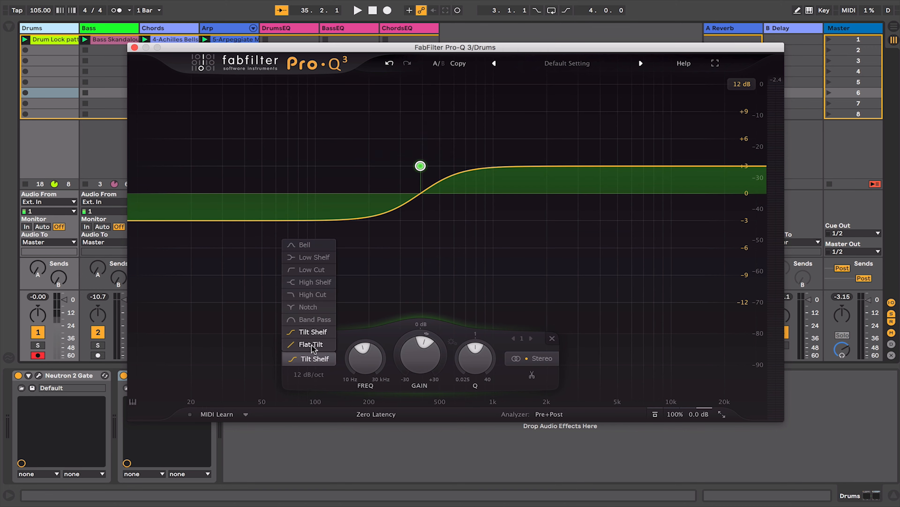
{"action": "left_click", "coordinate": [312, 345]}
{"action": "left_click_drag", "start_coordinate": [419, 167], "coordinate": [430, 222]}
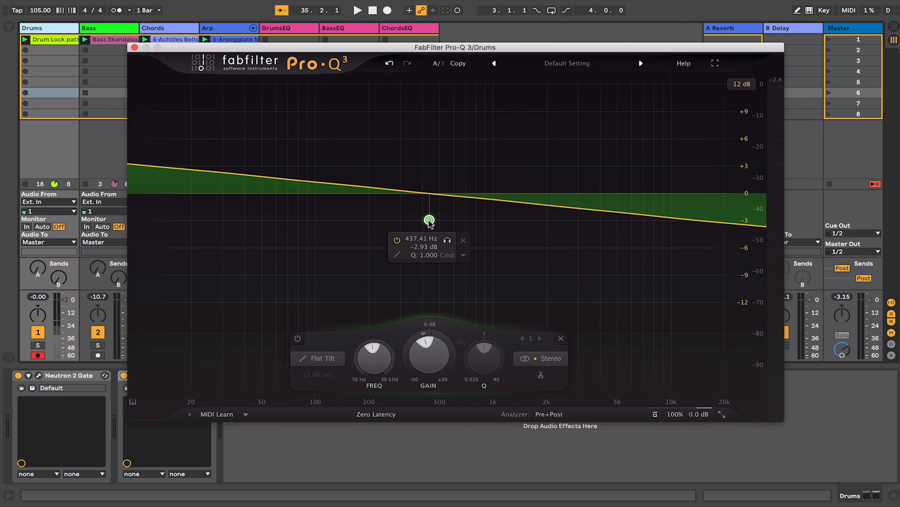
Step: Reset the EQ to the Default Setting preset and add a low cut at about 18.5 Hz
{"action": "left_click", "coordinate": [565, 63]}
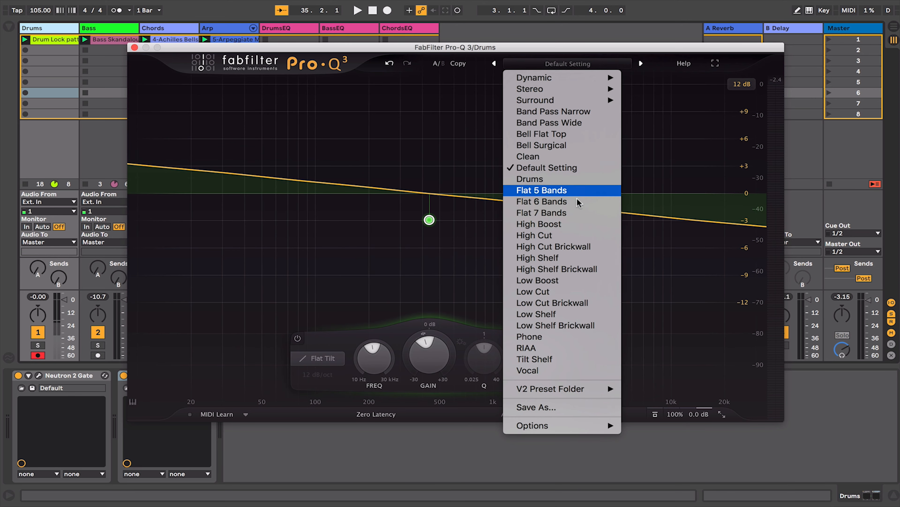
{"action": "left_click", "coordinate": [571, 168]}
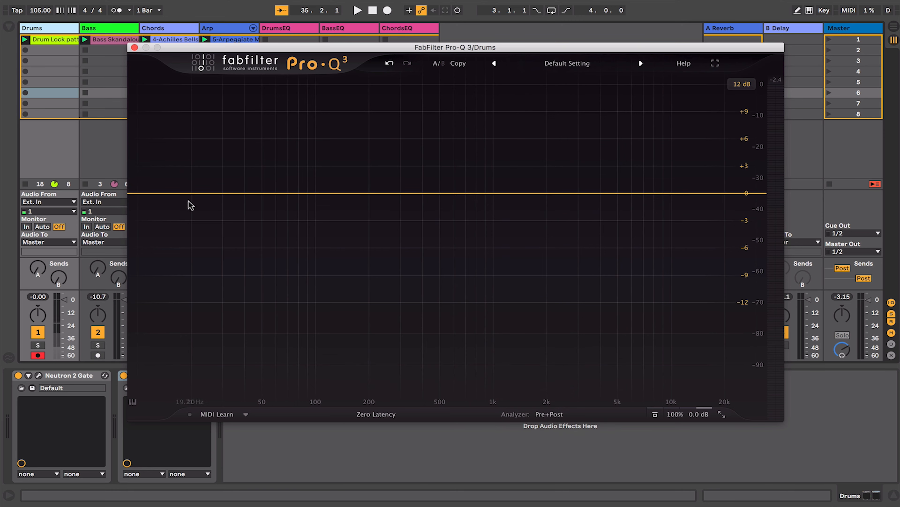
{"action": "left_click", "coordinate": [185, 194]}
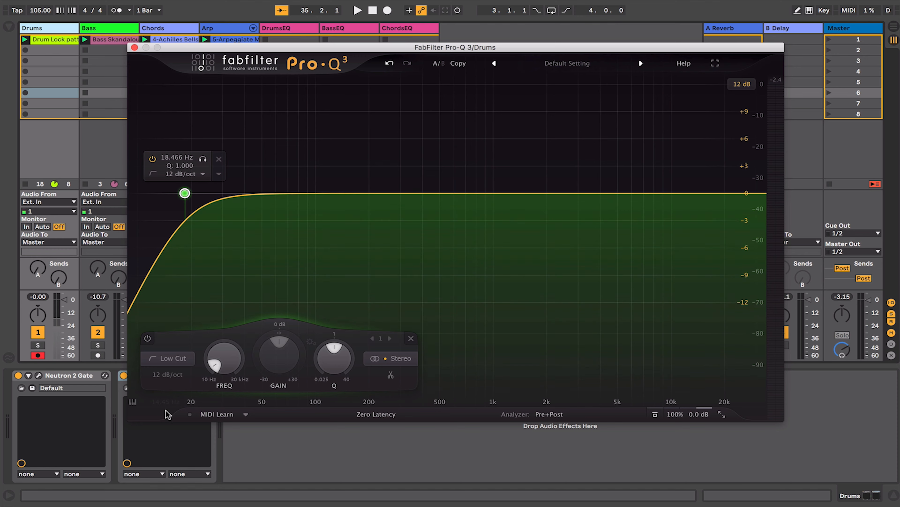
Step: Set the low cut's slope to 6 dB/oct and raise its frequency to about 51 Hz
{"action": "left_click", "coordinate": [165, 375]}
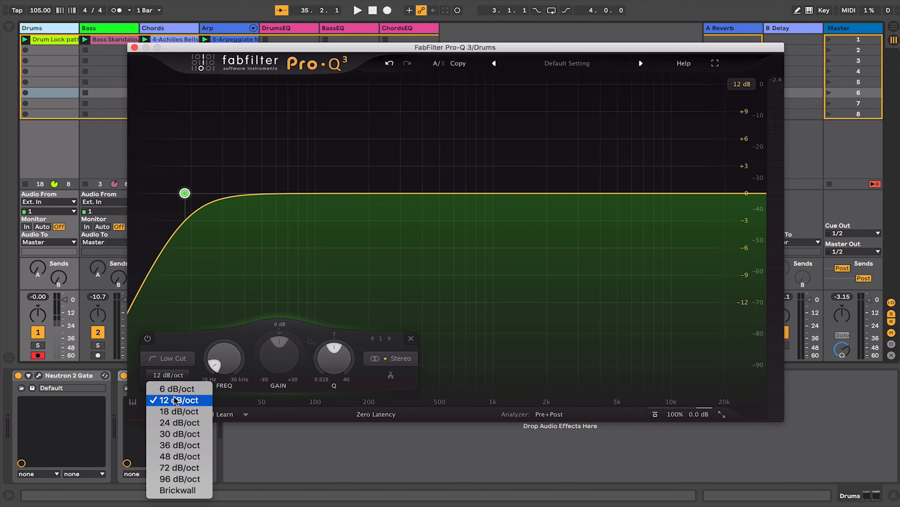
{"action": "left_click", "coordinate": [173, 389]}
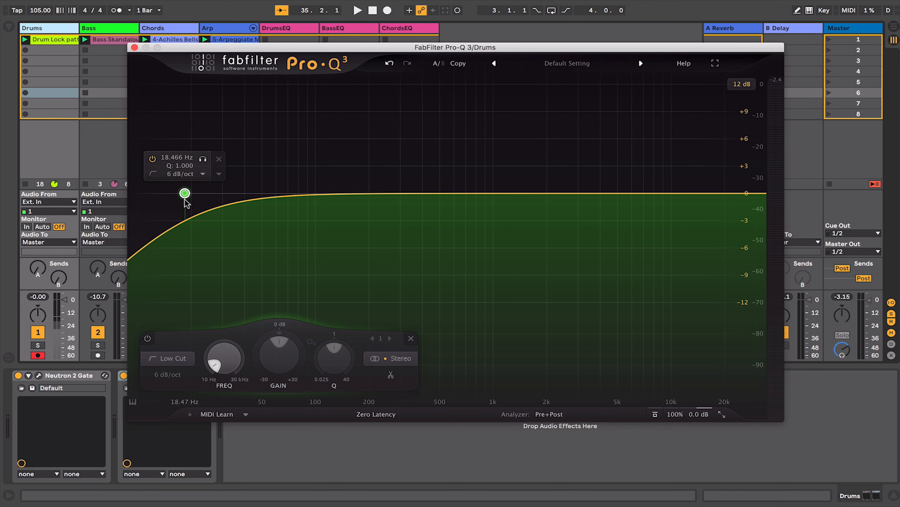
{"action": "left_click_drag", "start_coordinate": [192, 193], "coordinate": [263, 193]}
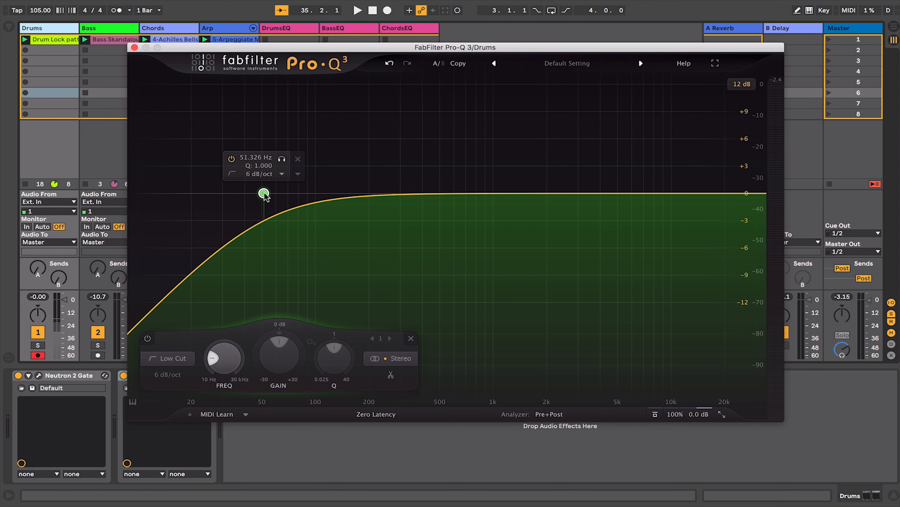
Step: Switch the low cut's slope successively to 96 dB/oct, Brickwall and 48 dB/oct
{"action": "left_click", "coordinate": [167, 374]}
{"action": "left_click", "coordinate": [178, 479]}
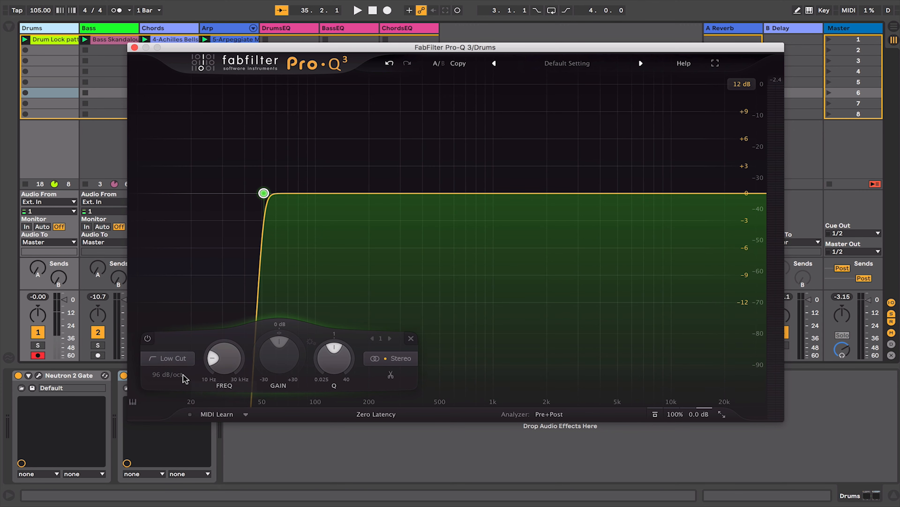
{"action": "left_click", "coordinate": [167, 374]}
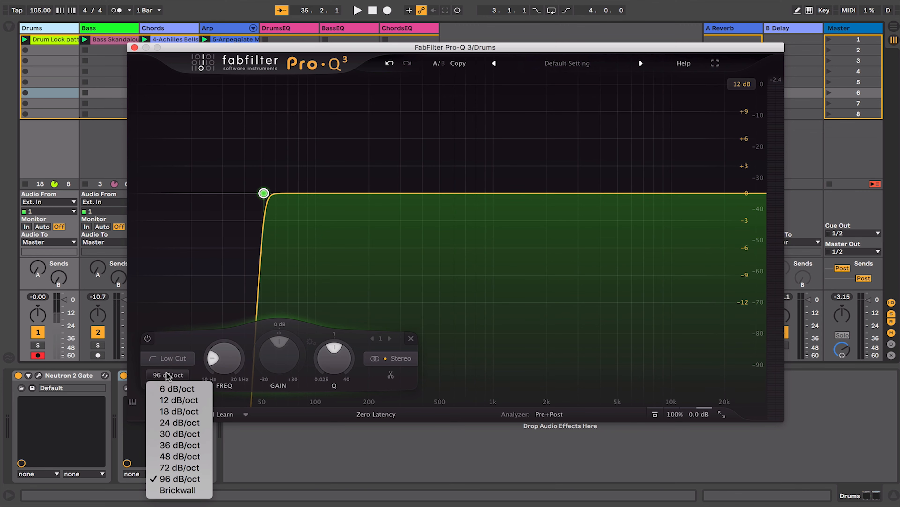
{"action": "left_click", "coordinate": [181, 490]}
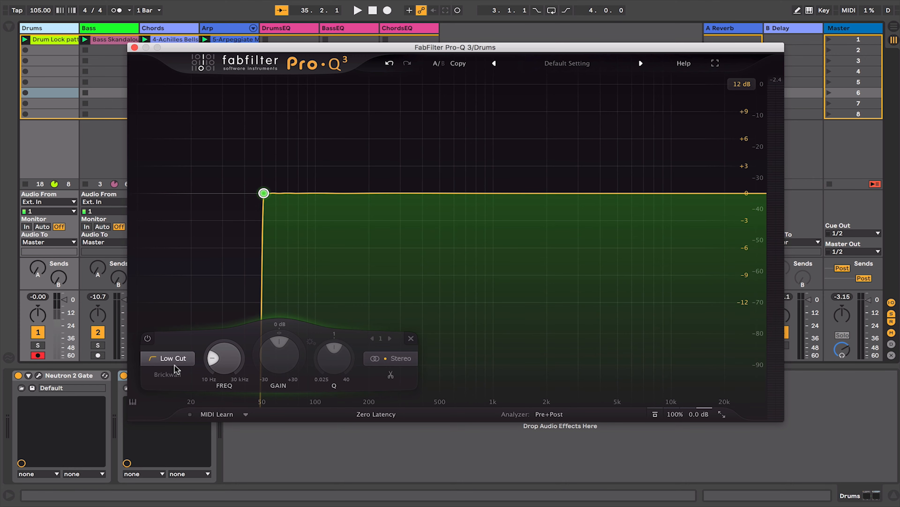
{"action": "left_click", "coordinate": [167, 375]}
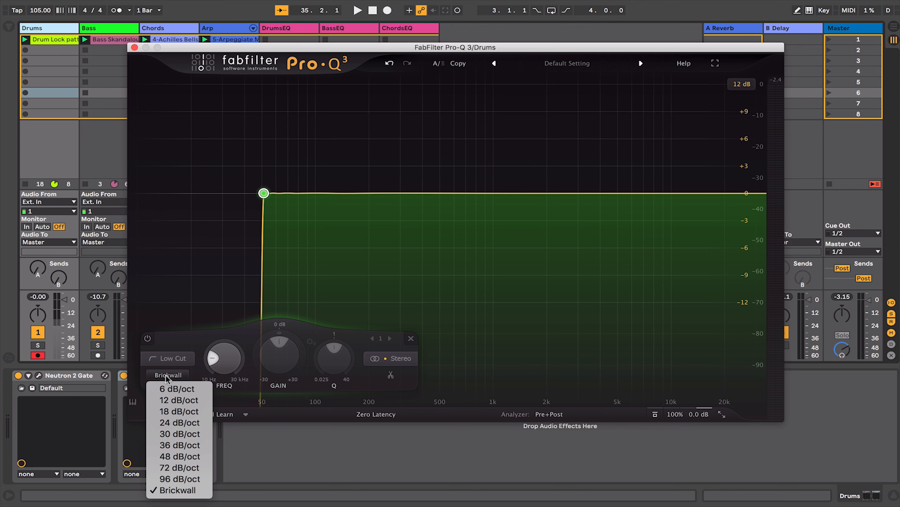
{"action": "left_click", "coordinate": [180, 457]}
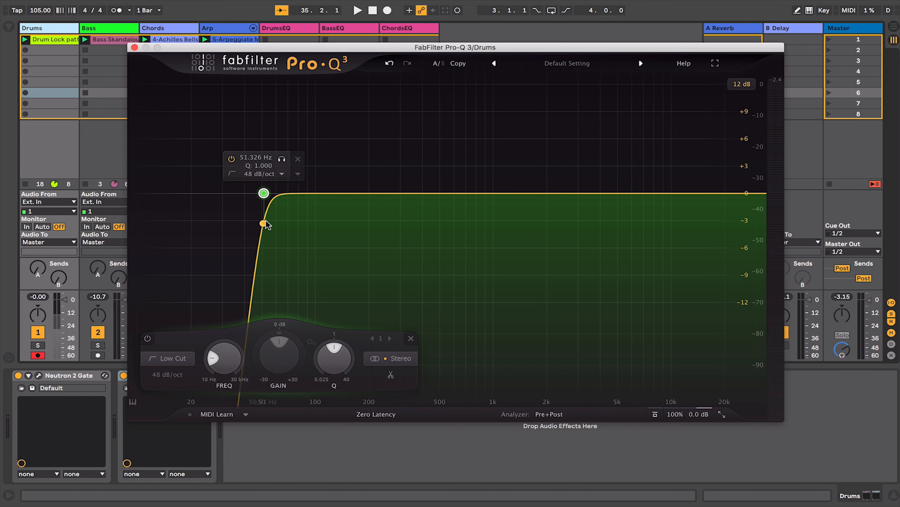
Step: Solo the Drums track and start playback
{"action": "left_click", "coordinate": [37, 345]}
{"action": "mouse_move", "coordinate": [260, 190]}
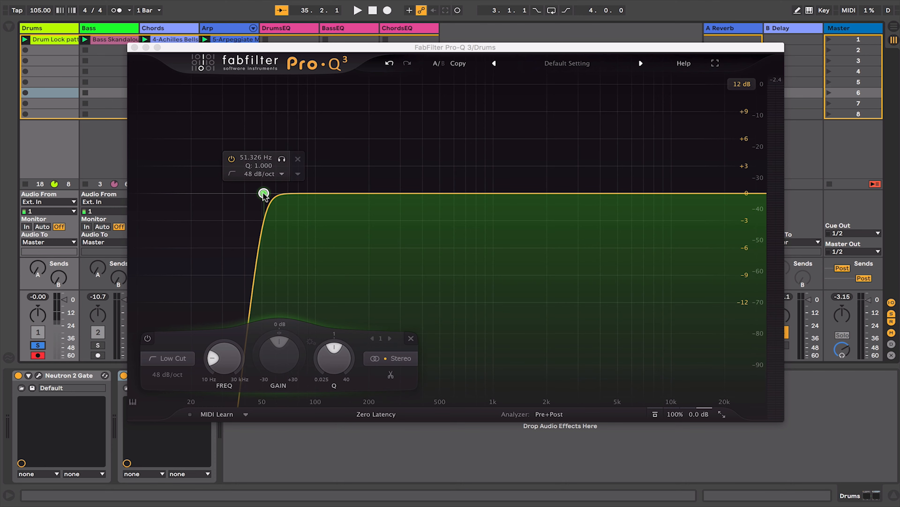
{"action": "key", "text": "space"}
Step: Lower the low cut's frequency to about 36 Hz and set its slope to Brickwall
{"action": "left_click_drag", "start_coordinate": [264, 196], "coordinate": [237, 196]}
{"action": "left_click", "coordinate": [167, 374]}
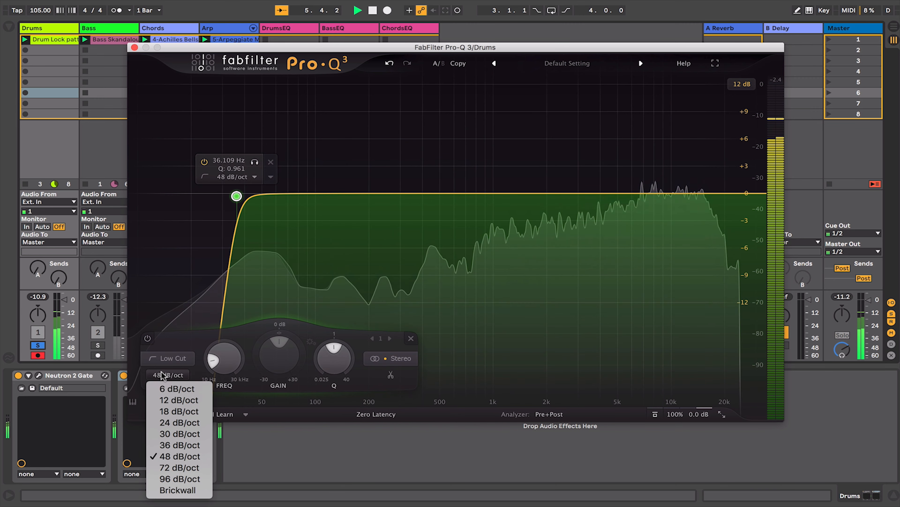
{"action": "left_click", "coordinate": [193, 491]}
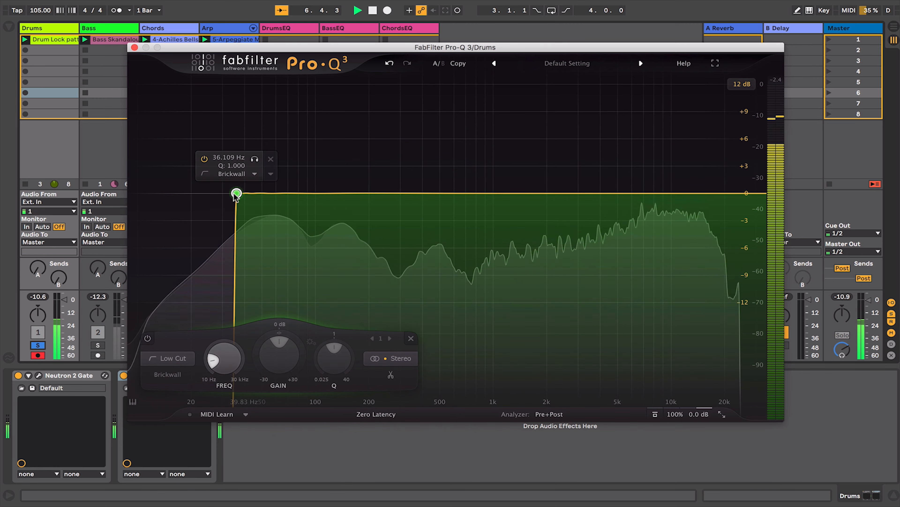
Step: Lower the low cut's frequency to about 12 Hz and set its slope to 30 dB/oct
{"action": "left_click_drag", "start_coordinate": [241, 202], "coordinate": [151, 233]}
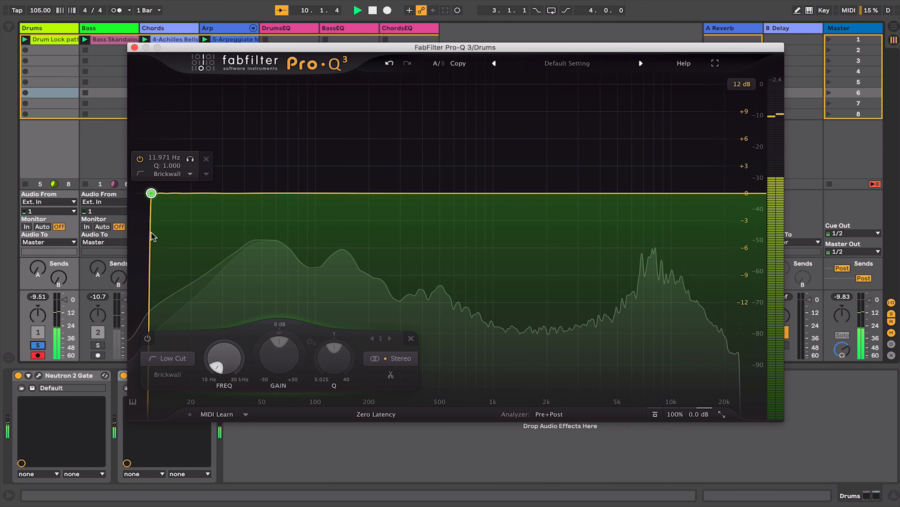
{"action": "left_click", "coordinate": [159, 375]}
{"action": "left_click", "coordinate": [180, 431]}
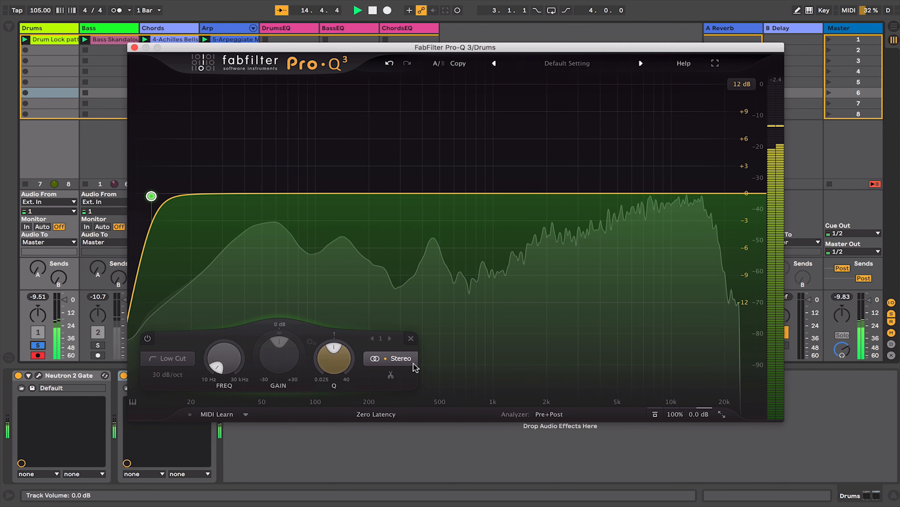
Step: Add bell bands at about 97 Hz and 991 Hz, and show the stereo placement options without changing them
{"action": "left_click", "coordinate": [386, 359]}
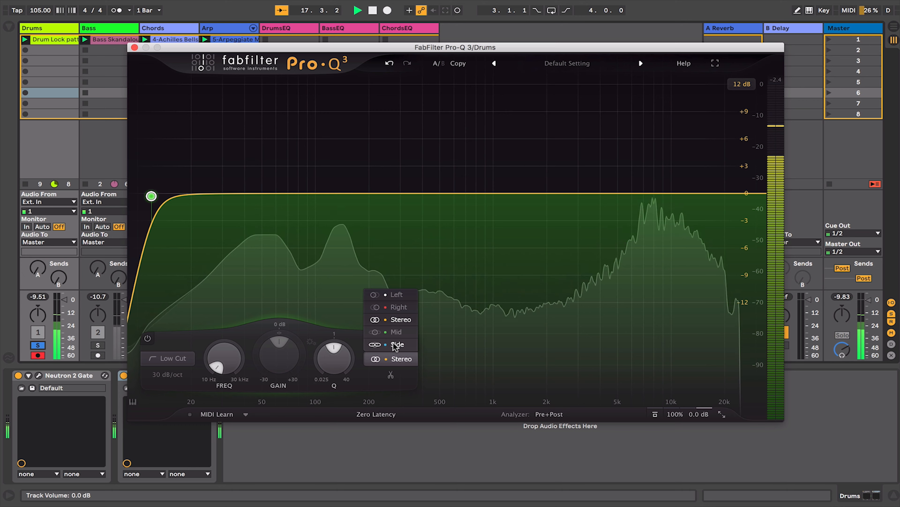
{"action": "left_click", "coordinate": [313, 200]}
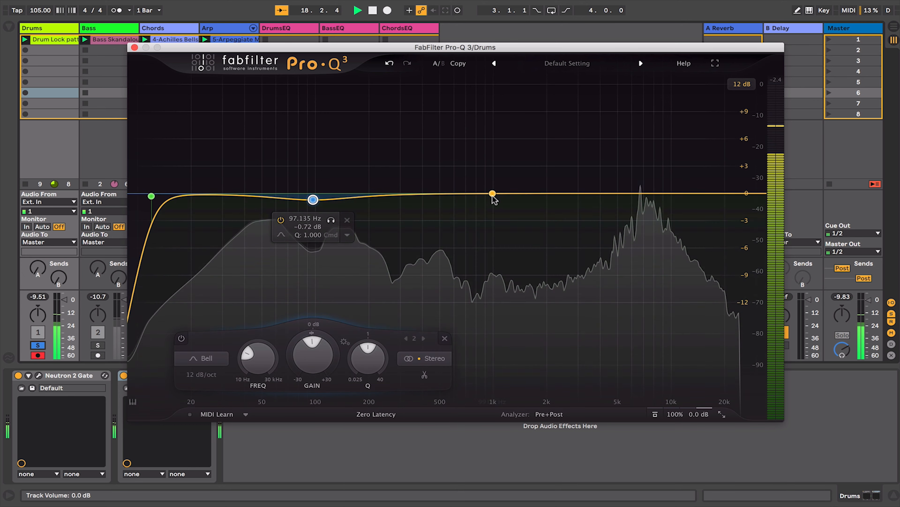
{"action": "left_click", "coordinate": [492, 194]}
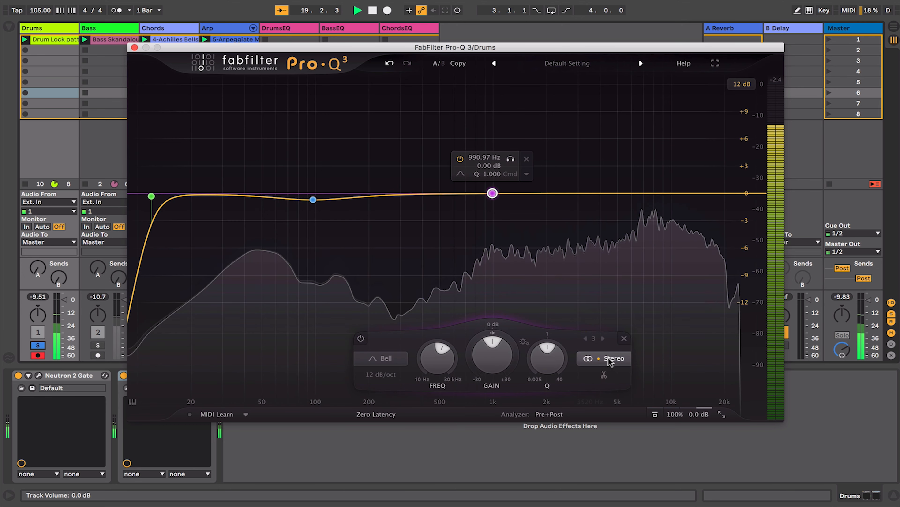
{"action": "left_click", "coordinate": [608, 358]}
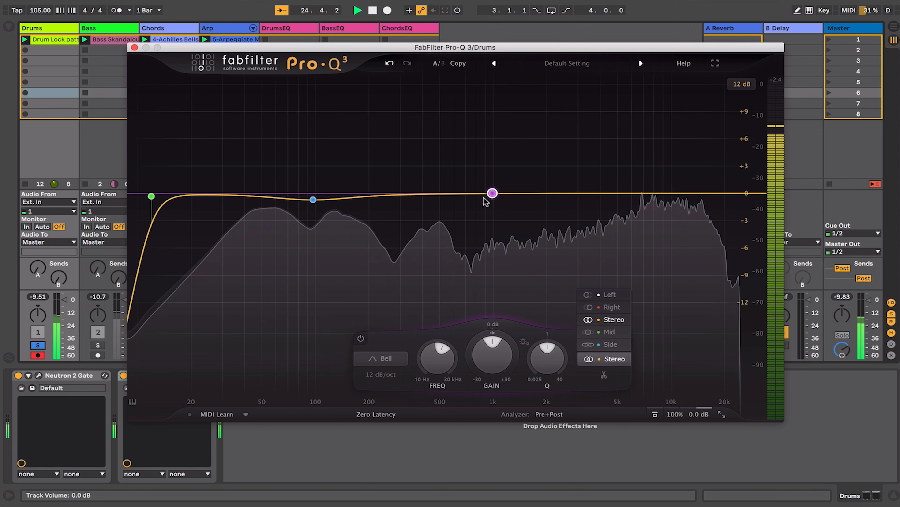
Step: Set the third band to about 884 Hz with a 36 dB/oct slope, about -7.2 dB gain and a Q of about 5.5
{"action": "left_click_drag", "start_coordinate": [492, 193], "coordinate": [484, 191]}
{"action": "left_click", "coordinate": [372, 374]}
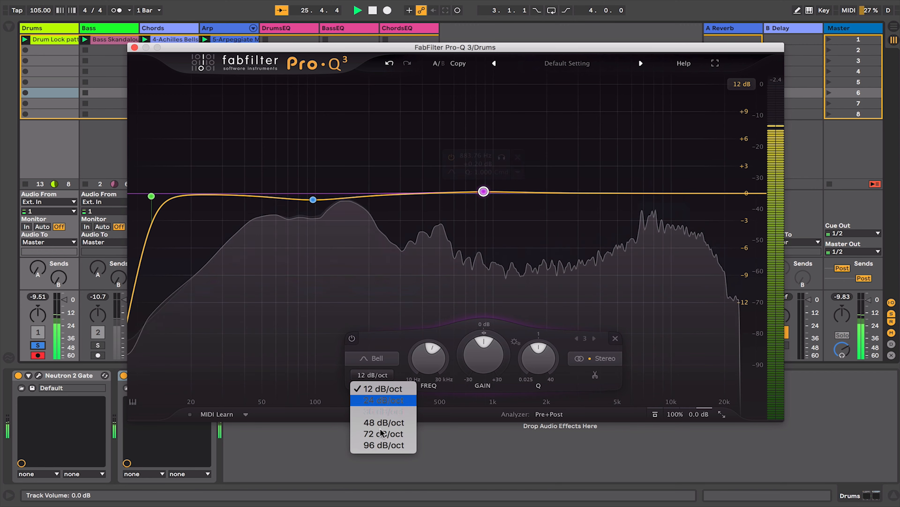
{"action": "left_click", "coordinate": [381, 411]}
{"action": "left_click_drag", "start_coordinate": [484, 357], "coordinate": [487, 405]}
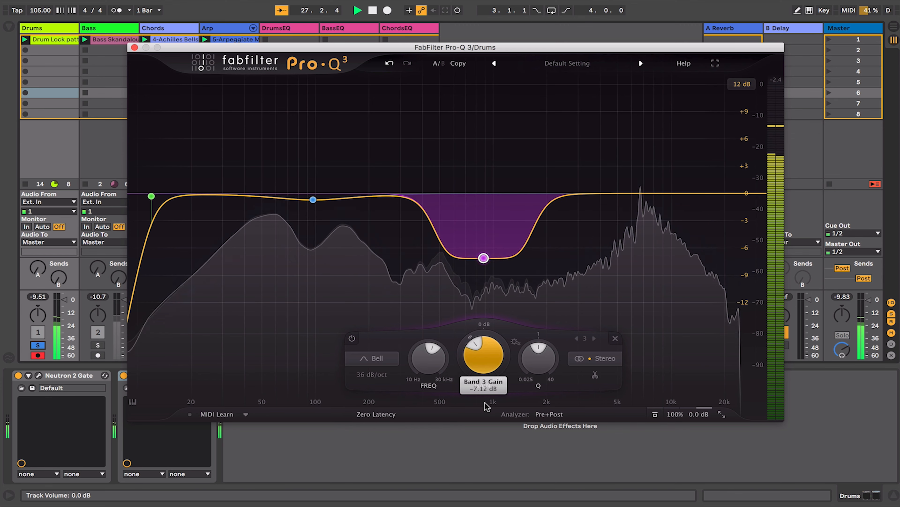
{"action": "left_click_drag", "start_coordinate": [539, 357], "coordinate": [526, 305]}
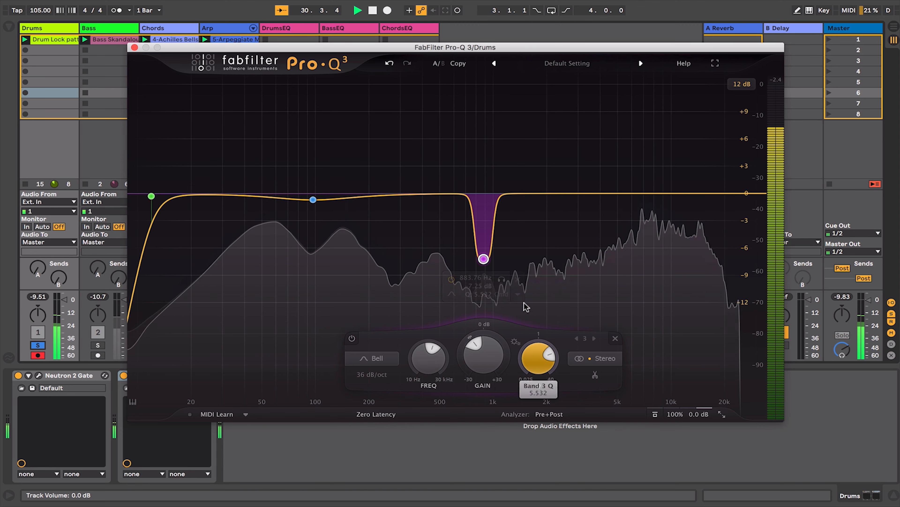
Step: Set the third band's slope to 96 dB/oct and widen it to a Q of about 0.4
{"action": "left_click", "coordinate": [372, 374]}
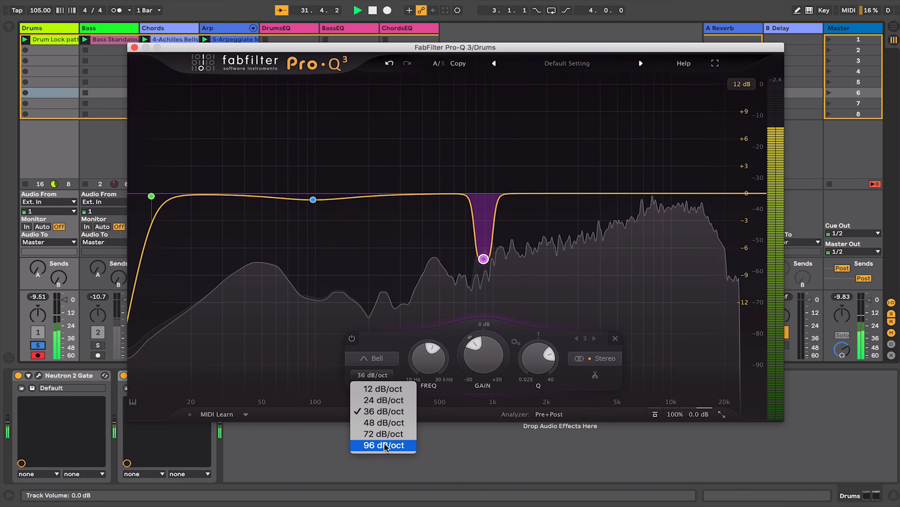
{"action": "left_click", "coordinate": [386, 448]}
{"action": "mouse_move", "coordinate": [538, 358]}
{"action": "left_mouse_down"}
{"action": "mouse_move", "coordinate": [532, 371]}
{"action": "mouse_move", "coordinate": [539, 274]}
{"action": "mouse_move", "coordinate": [570, 262]}
{"action": "mouse_move", "coordinate": [557, 241]}
{"action": "mouse_move", "coordinate": [527, 362]}
{"action": "left_mouse_up"}
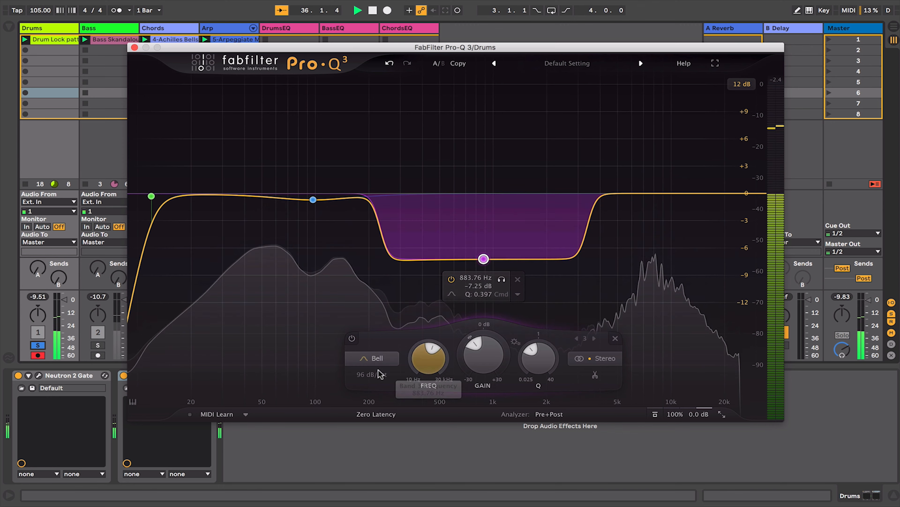
Step: Switch the third band's slope successively to 24, 12 and 96 dB/oct
{"action": "left_click", "coordinate": [371, 374]}
{"action": "left_click", "coordinate": [383, 400]}
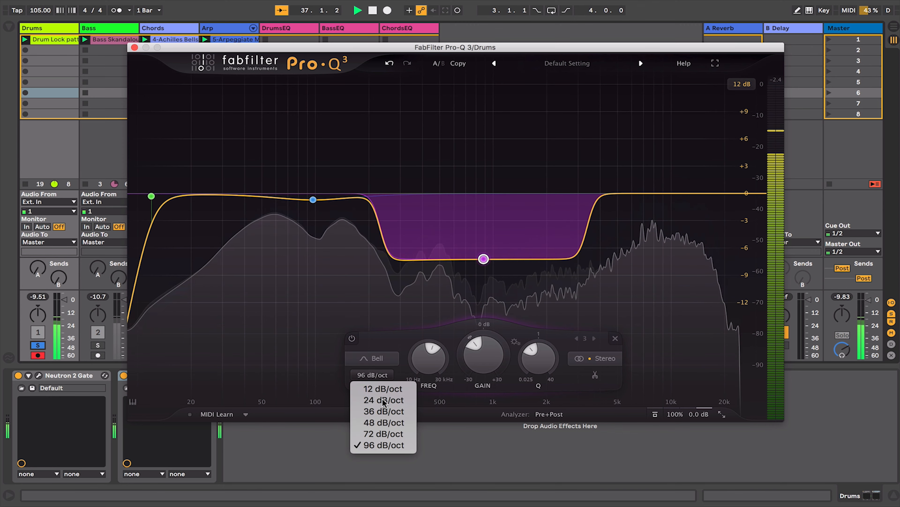
{"action": "left_click", "coordinate": [375, 374]}
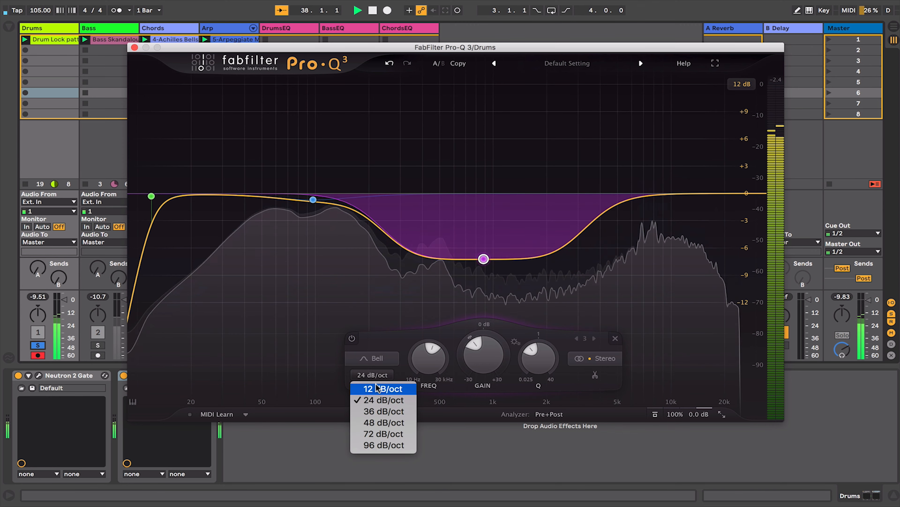
{"action": "left_click", "coordinate": [378, 386]}
{"action": "left_click", "coordinate": [373, 376]}
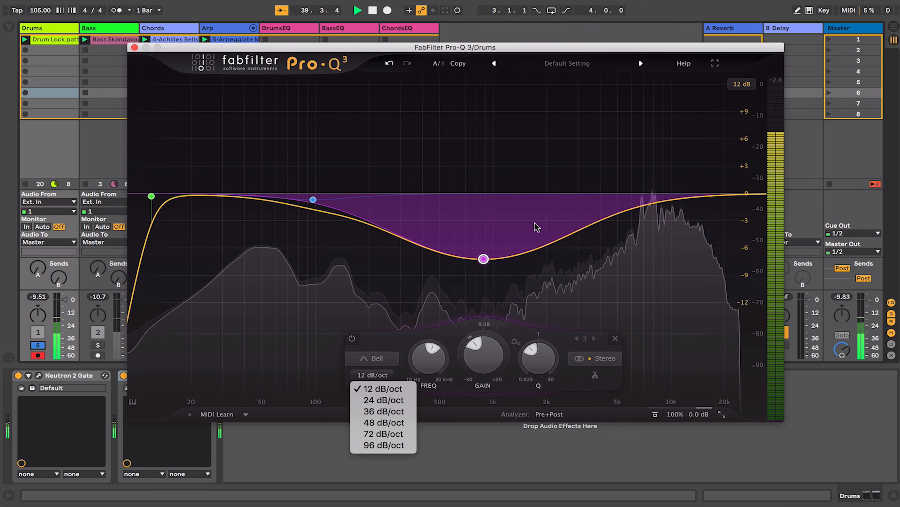
{"action": "left_click", "coordinate": [384, 445]}
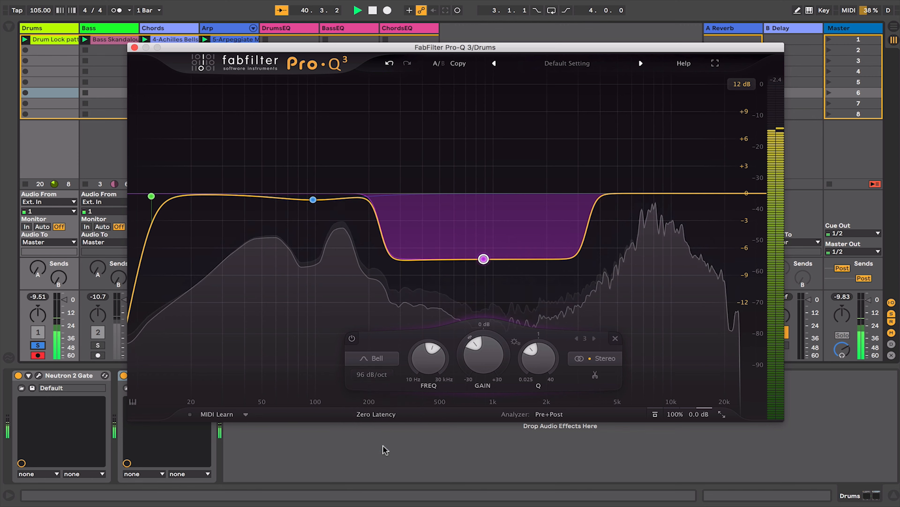
Step: Narrow the third band to a Q of about 3.9 and raise its frequency to roughly 8 kHz
{"action": "left_click_drag", "start_coordinate": [531, 362], "coordinate": [534, 318]}
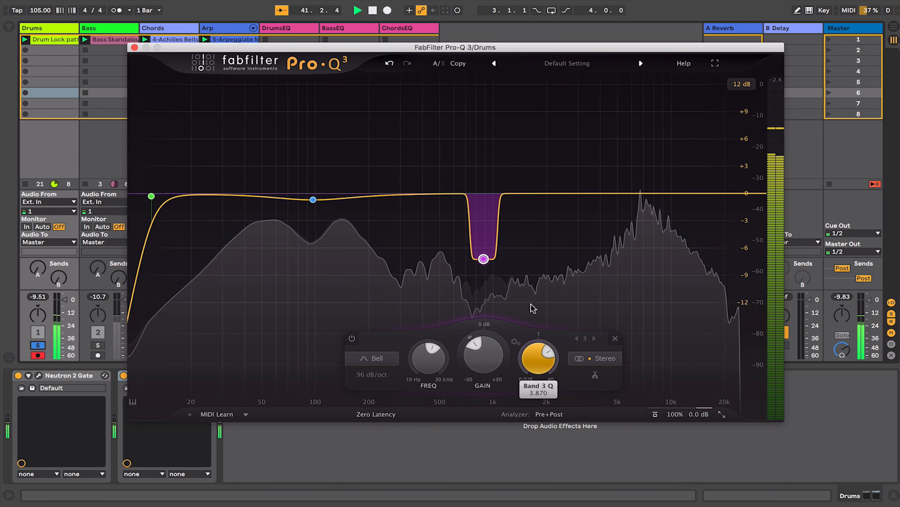
{"action": "left_click_drag", "start_coordinate": [428, 354], "coordinate": [464, 324]}
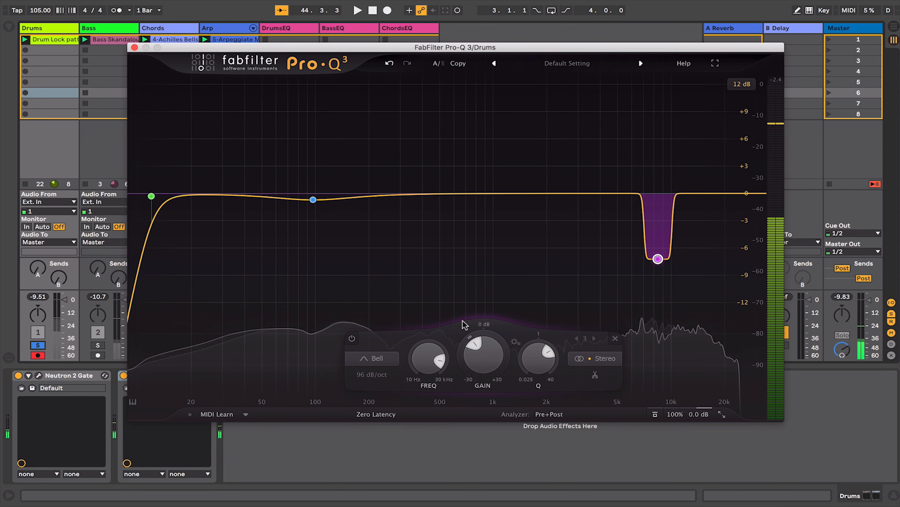
{"action": "left_click_drag", "start_coordinate": [467, 357], "coordinate": [531, 359]}
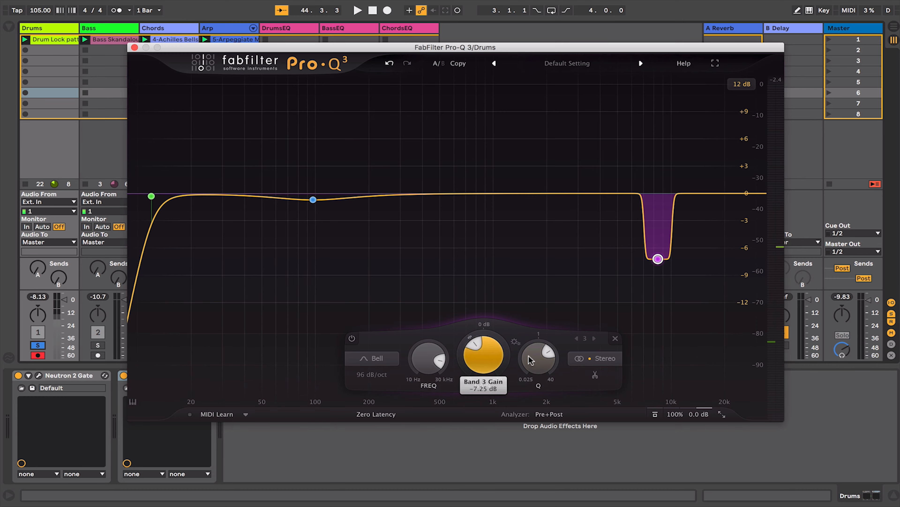
Step: Resume playback and step through the bands, setting gains of about -3.8 dB on band 2 and -2.2 dB on band 3, and slightly raising the low cut
{"action": "left_click", "coordinate": [577, 338]}
{"action": "key", "text": "space"}
{"action": "left_click_drag", "start_coordinate": [505, 350], "coordinate": [476, 335]}
{"action": "left_click", "coordinate": [593, 341]}
{"action": "left_click", "coordinate": [577, 339]}
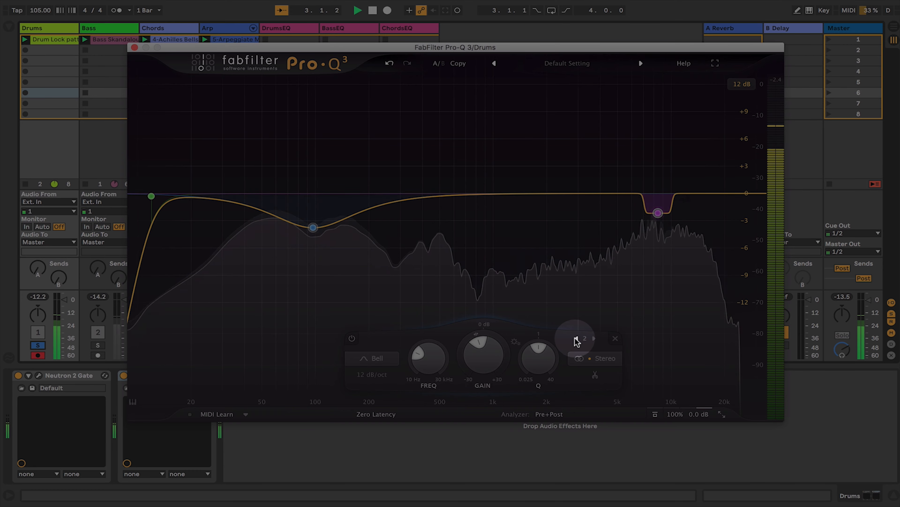
{"action": "left_click", "coordinate": [576, 339]}
{"action": "mouse_move", "coordinate": [427, 357]}
{"action": "left_mouse_down"}
{"action": "mouse_move", "coordinate": [423, 334]}
{"action": "mouse_move", "coordinate": [422, 360]}
{"action": "left_mouse_up"}
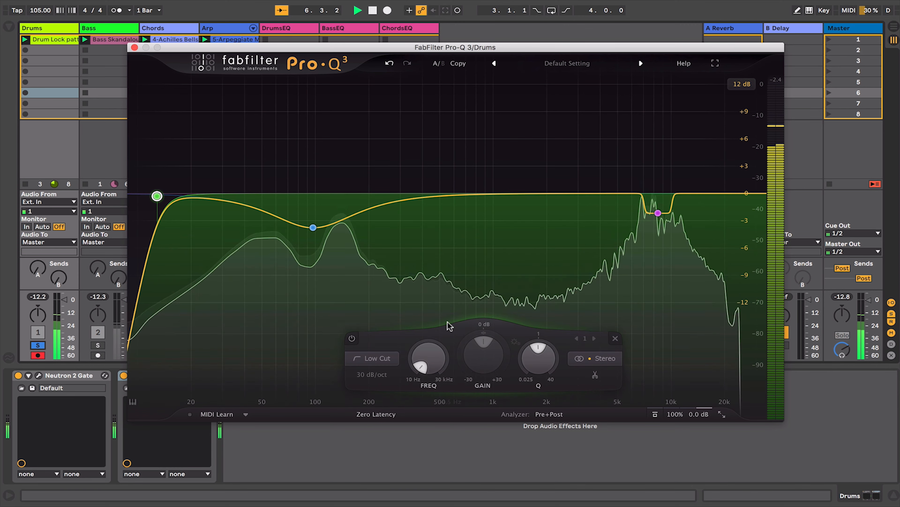
Step: Move band 2 to about 53 Hz at -0.66 dB, give it a negative dynamic range of about -5.5 dB and narrow its Q to 3.22
{"action": "left_click_drag", "start_coordinate": [313, 227], "coordinate": [267, 199]}
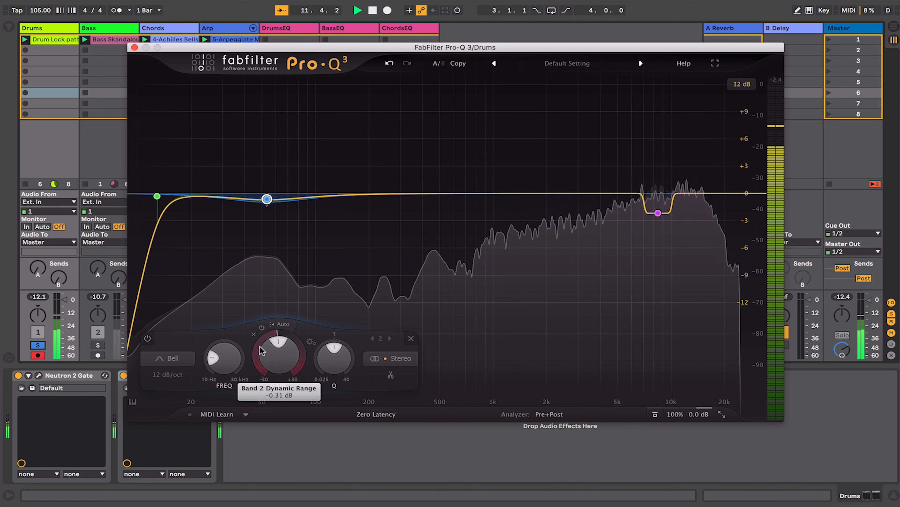
{"action": "left_click_drag", "start_coordinate": [260, 364], "coordinate": [258, 384]}
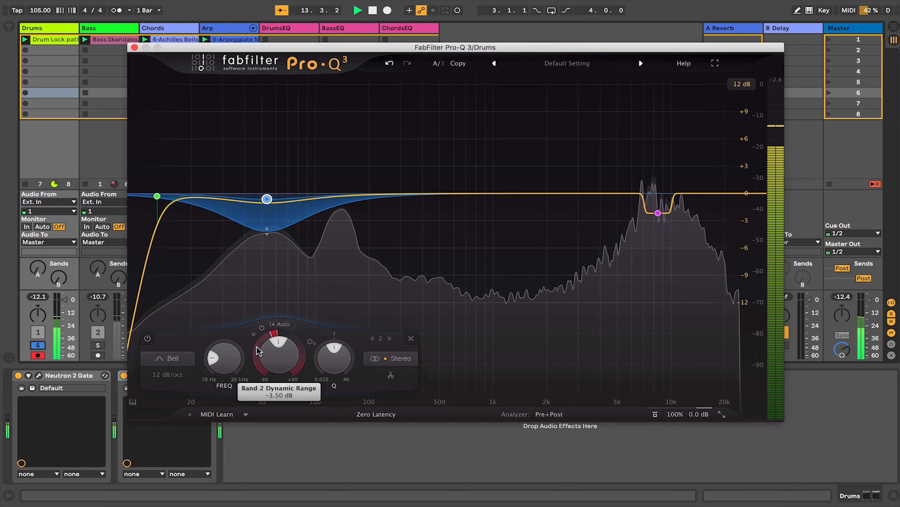
{"action": "left_click_drag", "start_coordinate": [253, 364], "coordinate": [253, 371]}
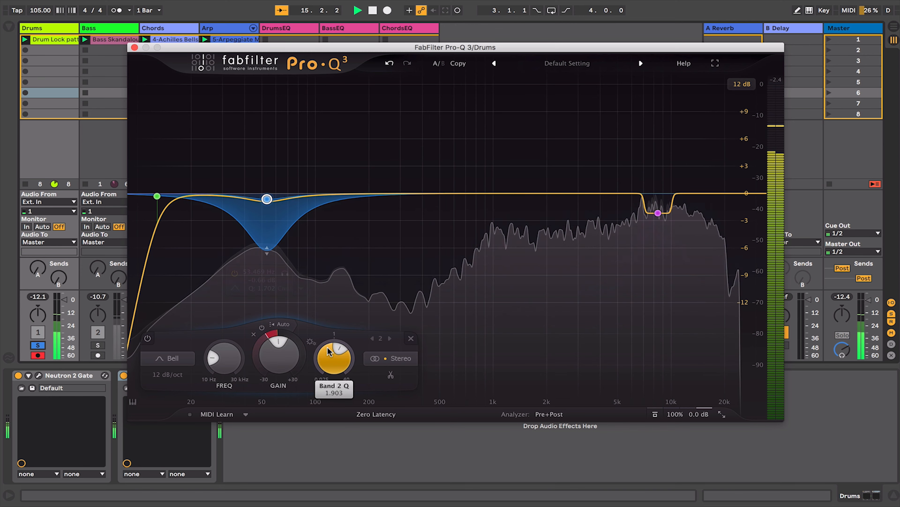
{"action": "mouse_move", "coordinate": [269, 203]}
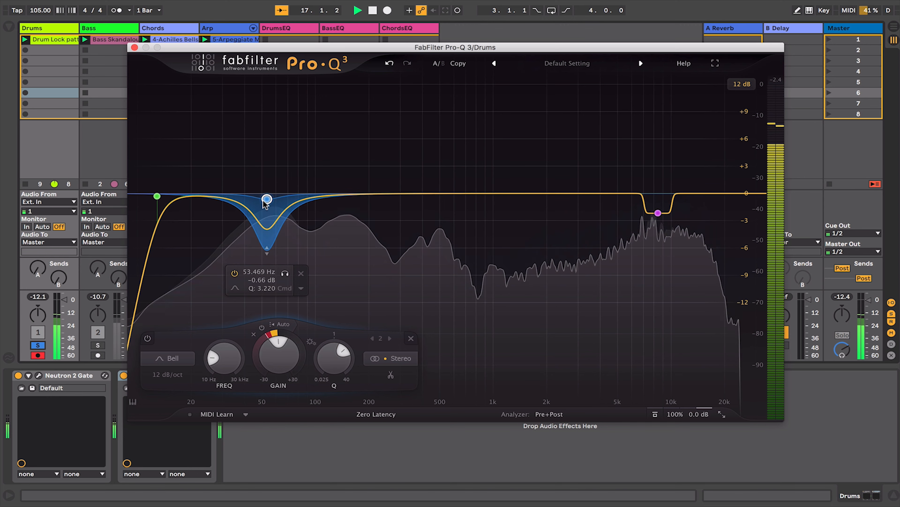
Step: Set band 2 to -2.22 dB gain at about 50 Hz with a positive dynamic range reaching about +6 dB, and deselect it
{"action": "left_click_drag", "start_coordinate": [278, 355], "coordinate": [260, 346]}
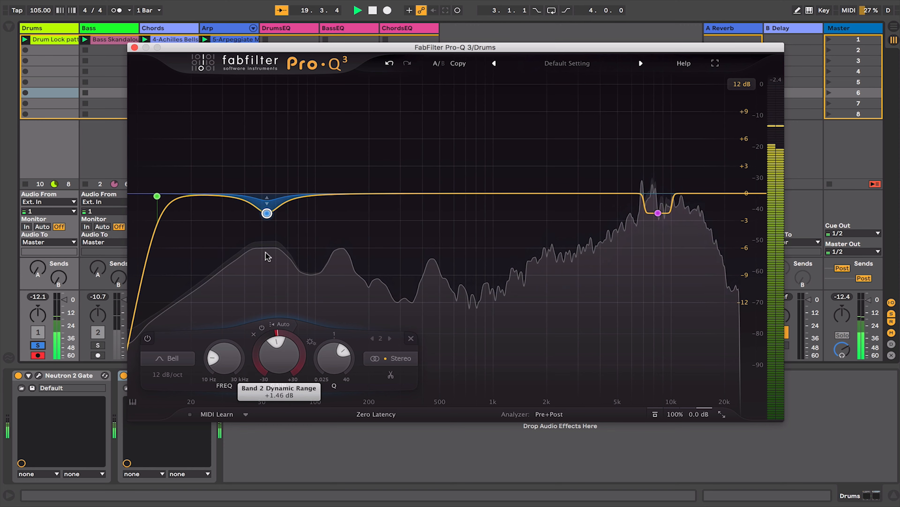
{"action": "left_click_drag", "start_coordinate": [269, 215], "coordinate": [270, 205]}
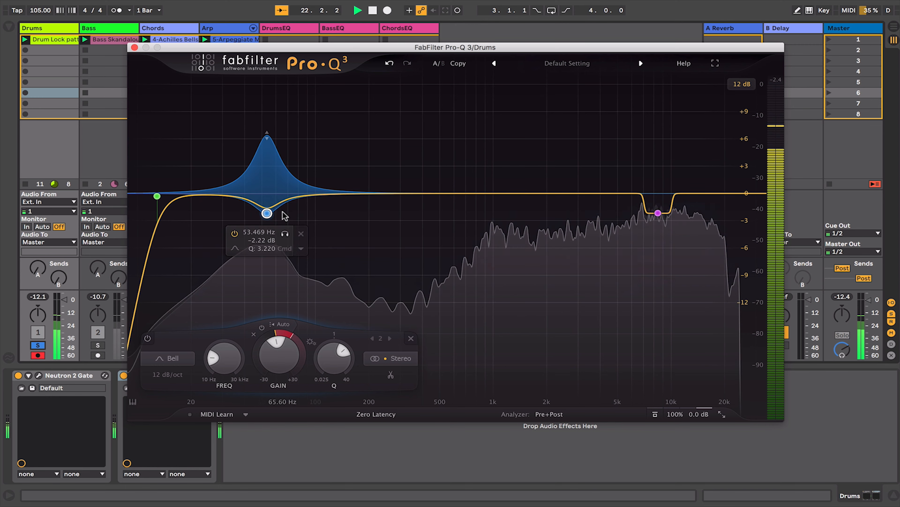
{"action": "mouse_move", "coordinate": [224, 355]}
{"action": "left_mouse_down"}
{"action": "mouse_move", "coordinate": [239, 309]}
{"action": "mouse_move", "coordinate": [235, 344]}
{"action": "left_mouse_up"}
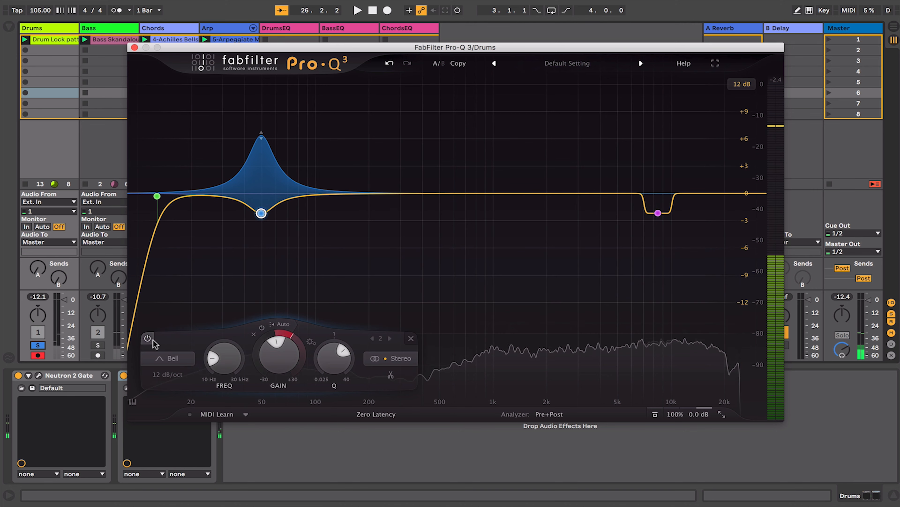
{"action": "left_click", "coordinate": [360, 265]}
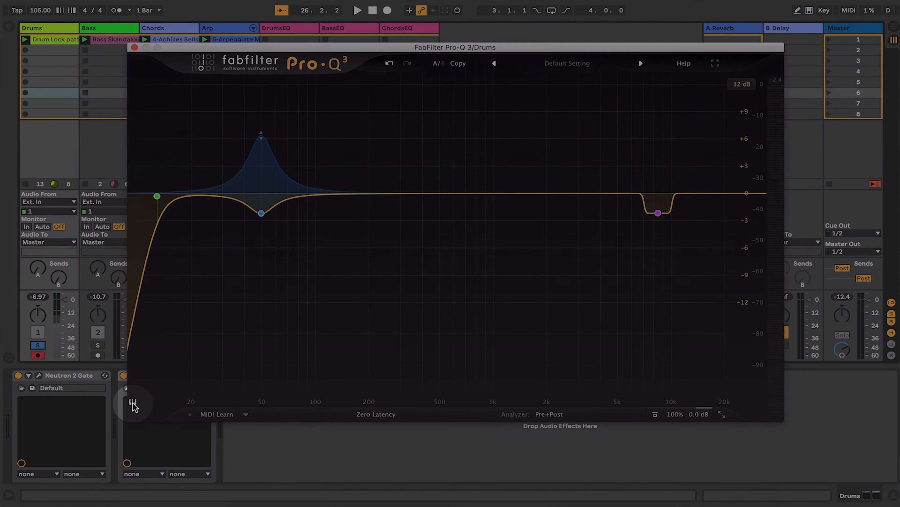
Step: Display the piano keyboard and move band 2 through C4 to about 312 Hz (D#4) at about -3.9 dB
{"action": "left_click", "coordinate": [133, 405]}
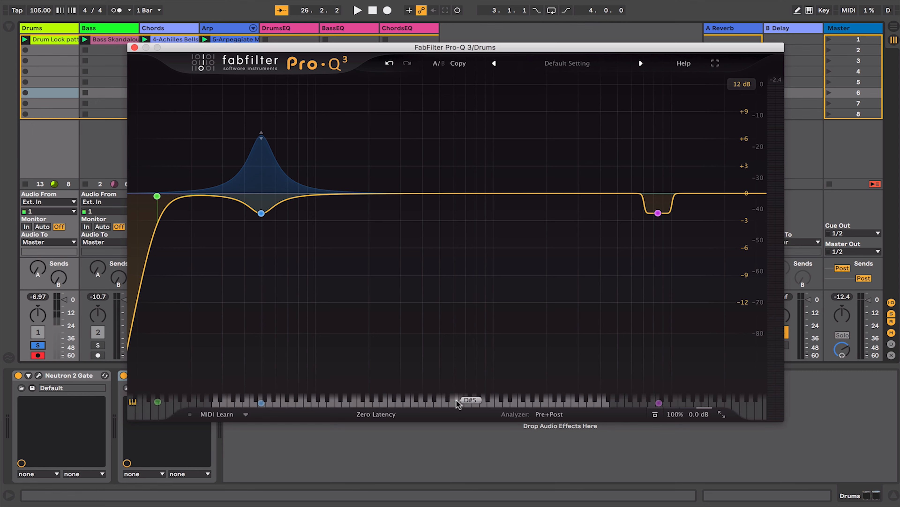
{"action": "mouse_move", "coordinate": [261, 214]}
{"action": "left_click_drag", "start_coordinate": [261, 213], "coordinate": [388, 212]}
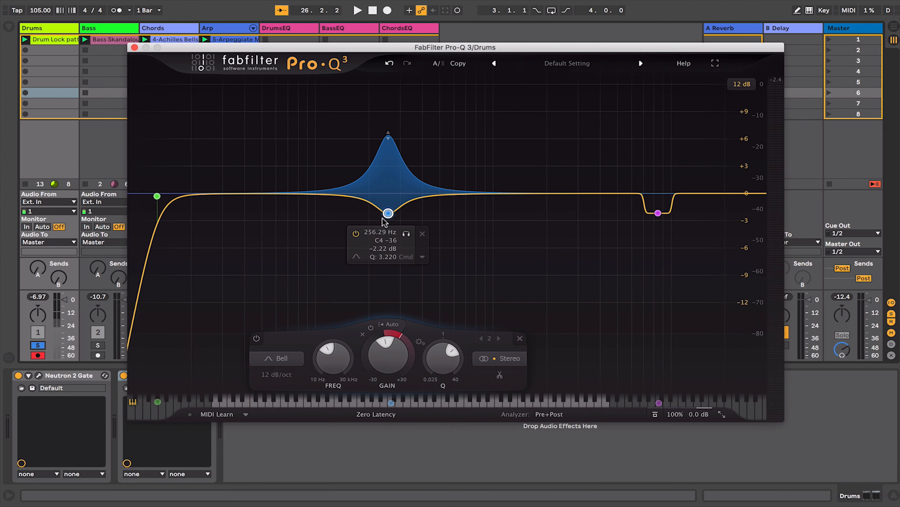
{"action": "left_click_drag", "start_coordinate": [388, 213], "coordinate": [403, 229]}
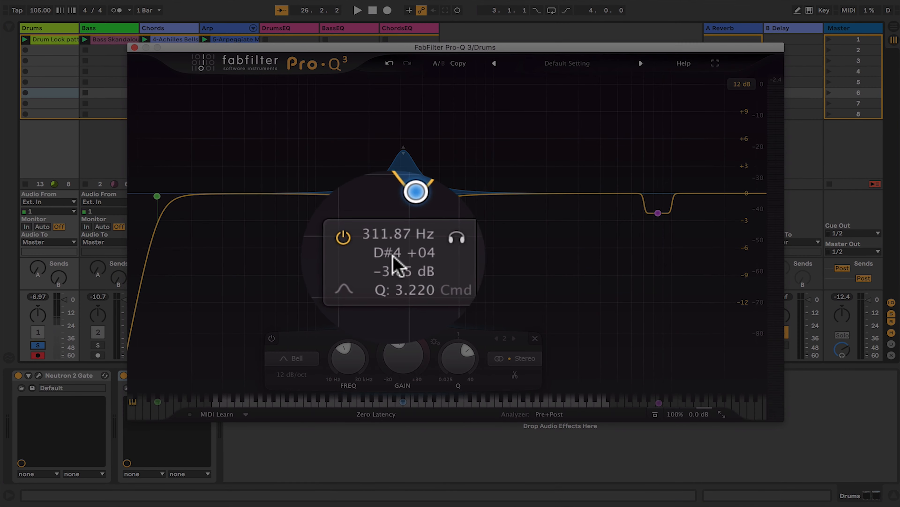
Step: Move band 2 along the piano keyboard to A#4 and down to 116.54 Hz, and hide the keyboard
{"action": "left_click_drag", "start_coordinate": [404, 229], "coordinate": [433, 229]}
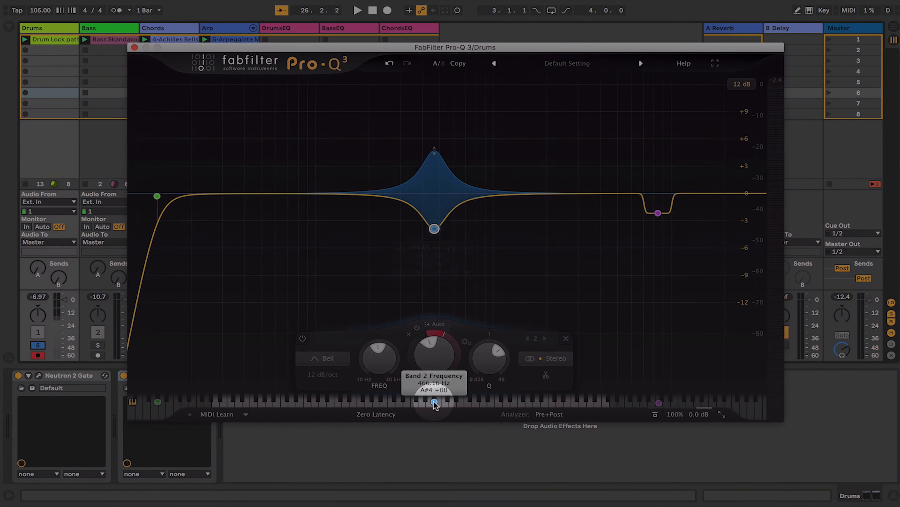
{"action": "left_click_drag", "start_coordinate": [433, 402], "coordinate": [322, 402]}
{"action": "left_click", "coordinate": [132, 403]}
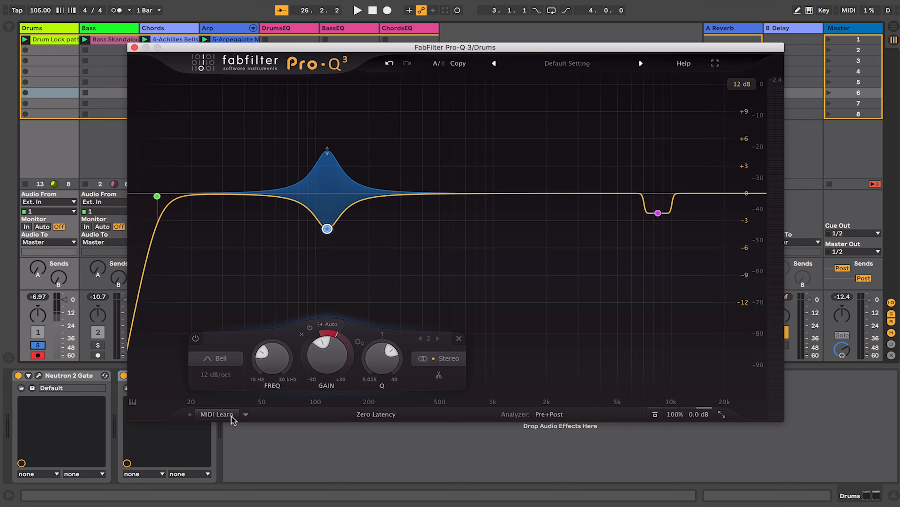
{"action": "mouse_move", "coordinate": [303, 270]}
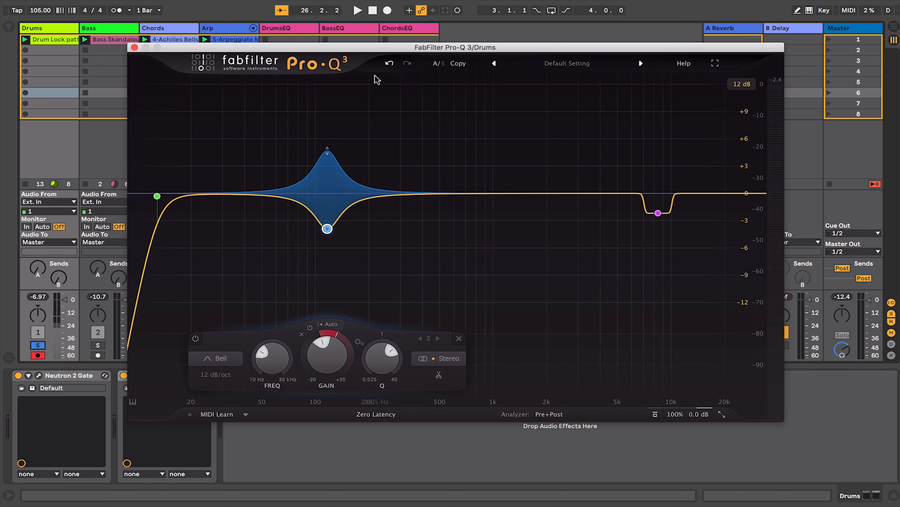
{"action": "mouse_move", "coordinate": [331, 236]}
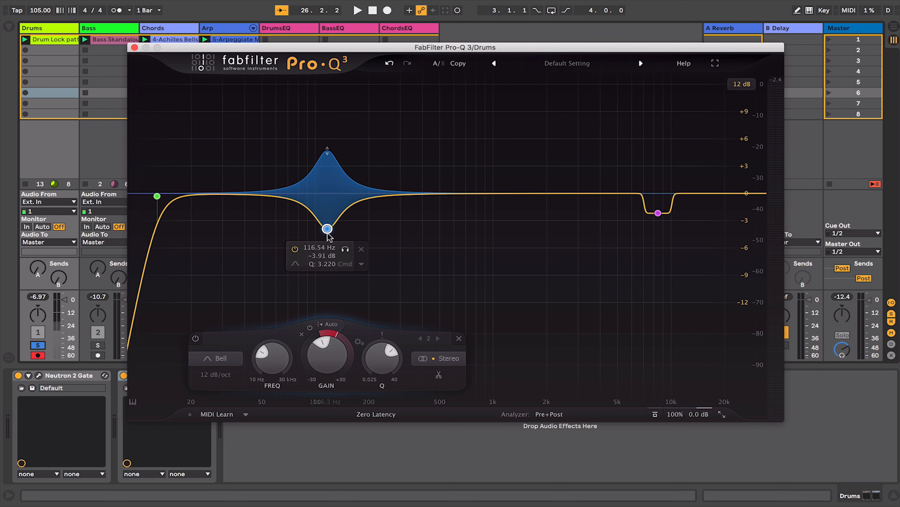
Step: Select and solo the Bass track, and bring up its own Pro-Q 3 equalizer
{"action": "left_click_drag", "start_coordinate": [303, 50], "coordinate": [381, 283]}
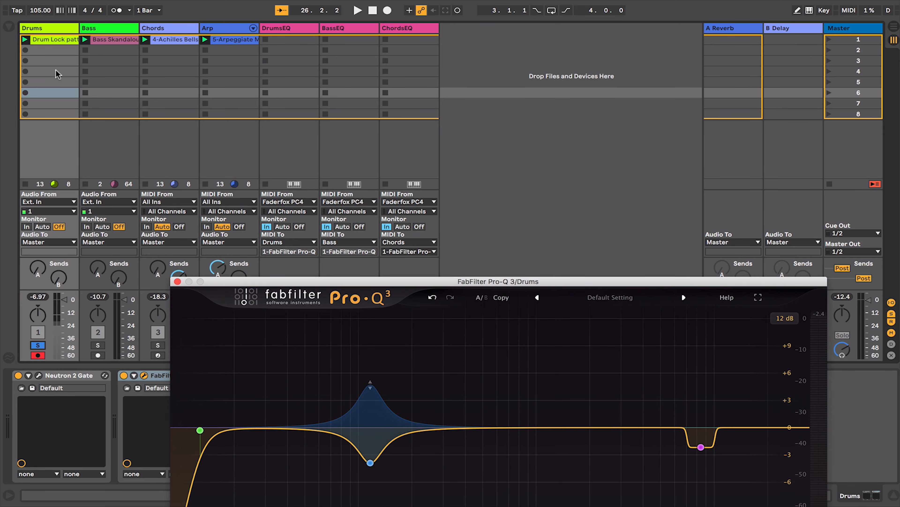
{"action": "left_click_drag", "start_coordinate": [318, 284], "coordinate": [321, 75]}
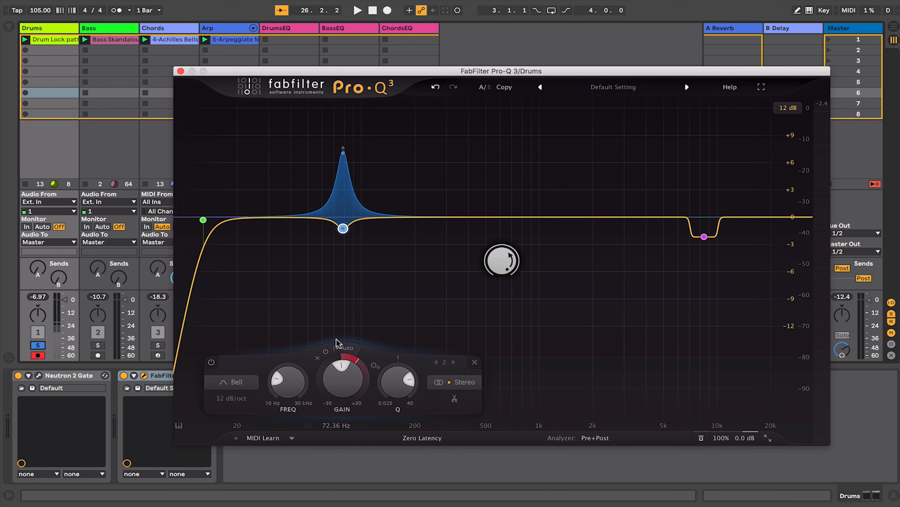
{"action": "left_click", "coordinate": [95, 31]}
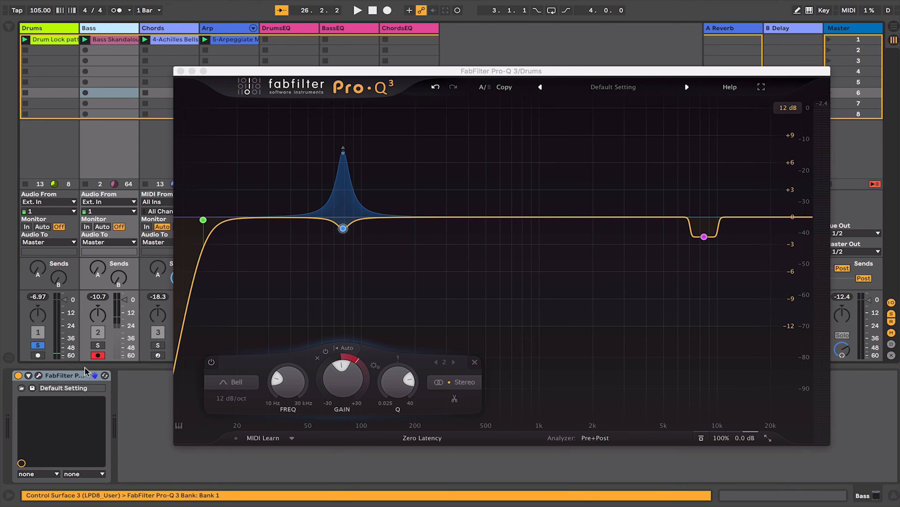
{"action": "left_click", "coordinate": [98, 345]}
Step: Move band 1 to 45.920 Hz at -5.96 dB, add a bell at 4420.9 Hz with +3.55 dB gain, and stop playback
{"action": "mouse_move", "coordinate": [464, 185]}
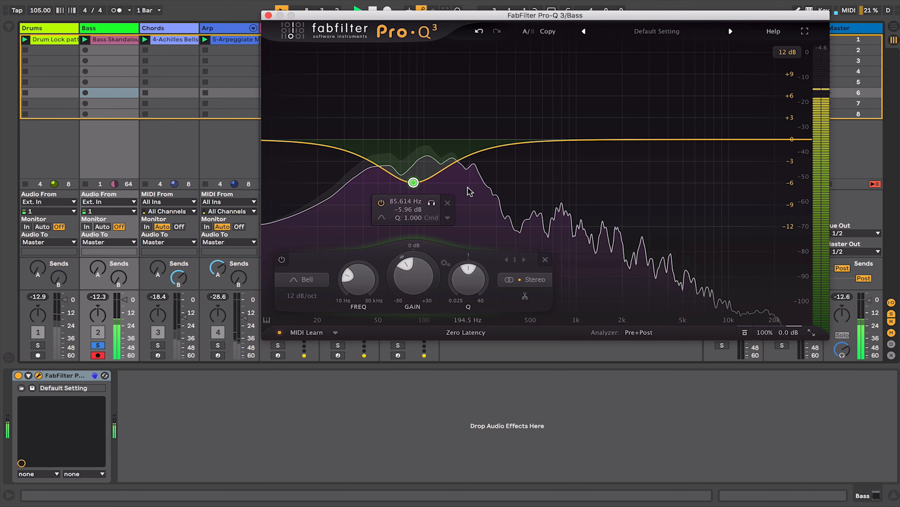
{"action": "left_click_drag", "start_coordinate": [469, 189], "coordinate": [394, 180]}
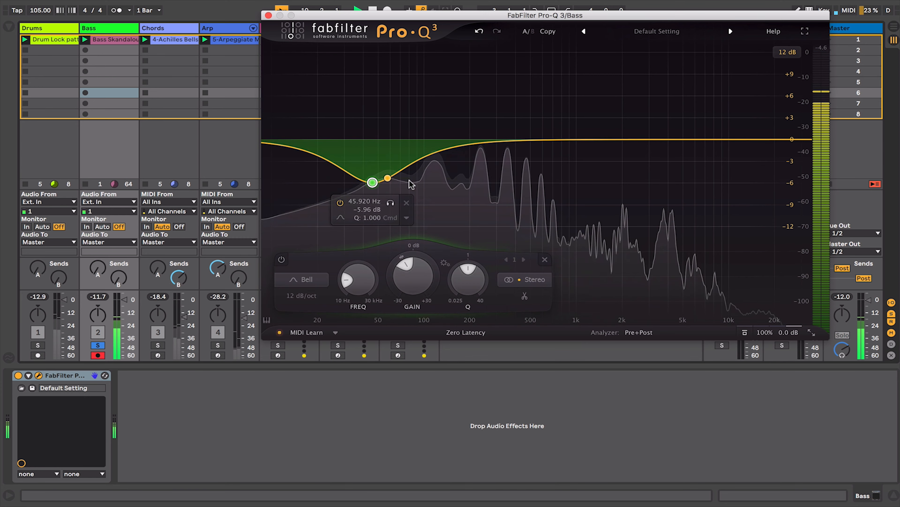
{"action": "left_click", "coordinate": [646, 120]}
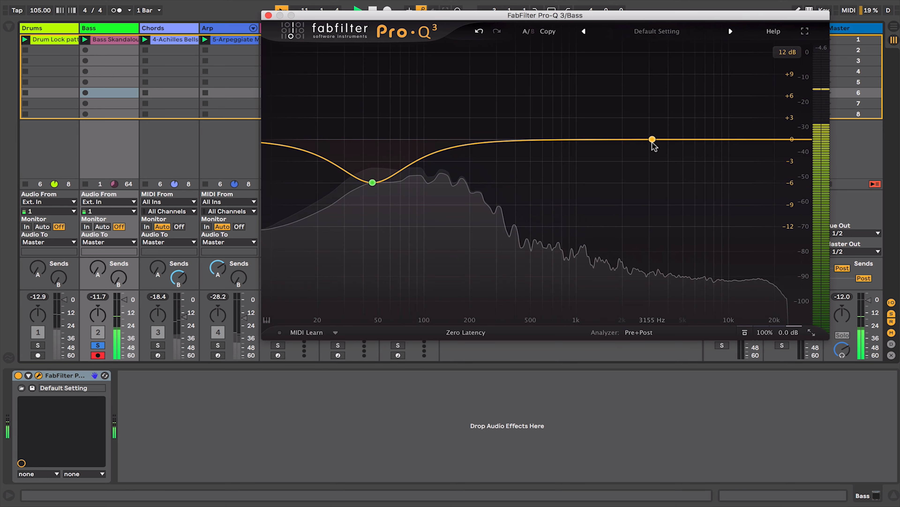
{"action": "left_click", "coordinate": [652, 174]}
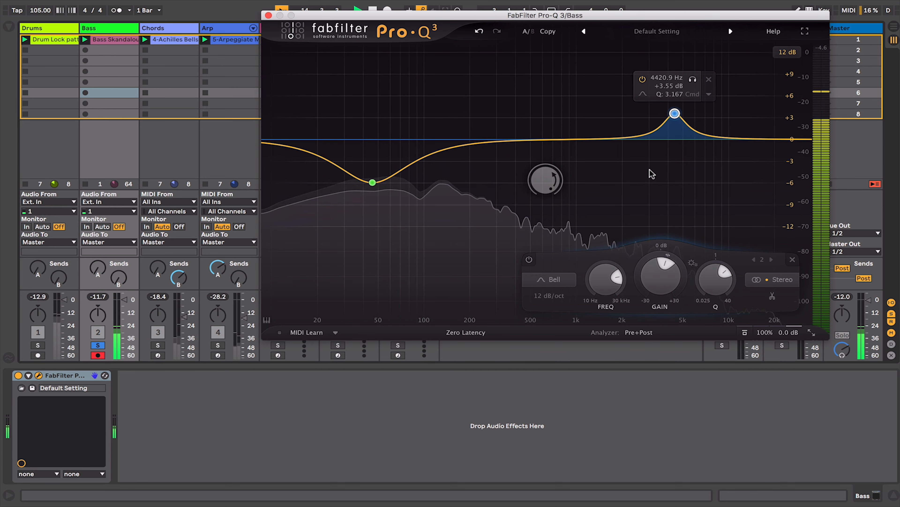
{"action": "key", "text": "space"}
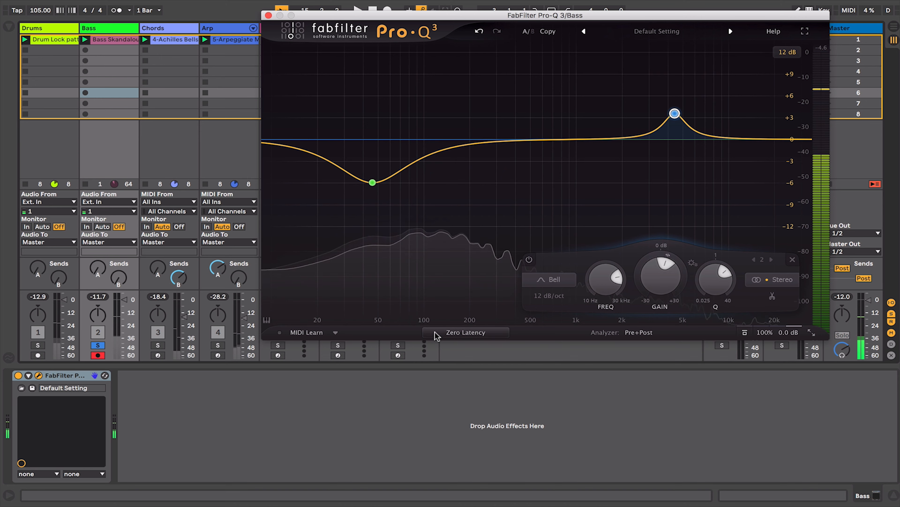
Step: Review the processing modes and switch the equalizer from Zero Latency to Natural Phase
{"action": "left_click", "coordinate": [453, 334]}
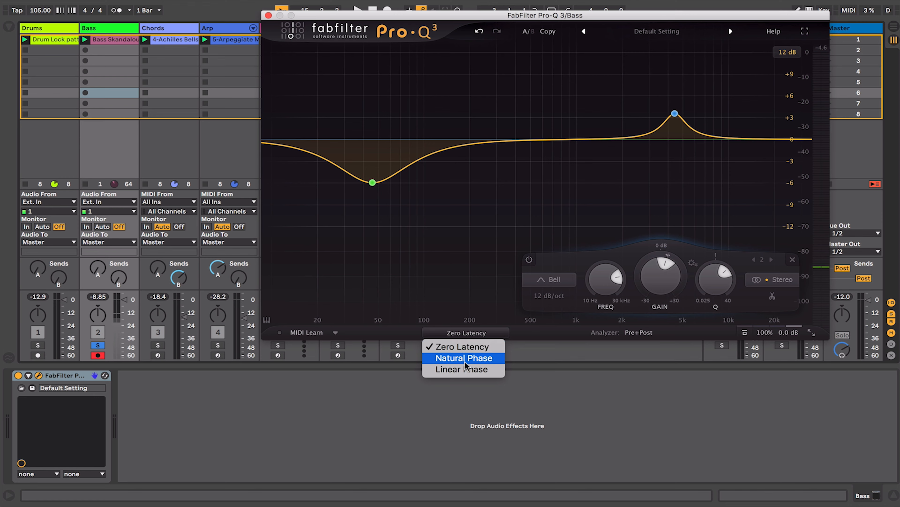
{"action": "left_click", "coordinate": [467, 350]}
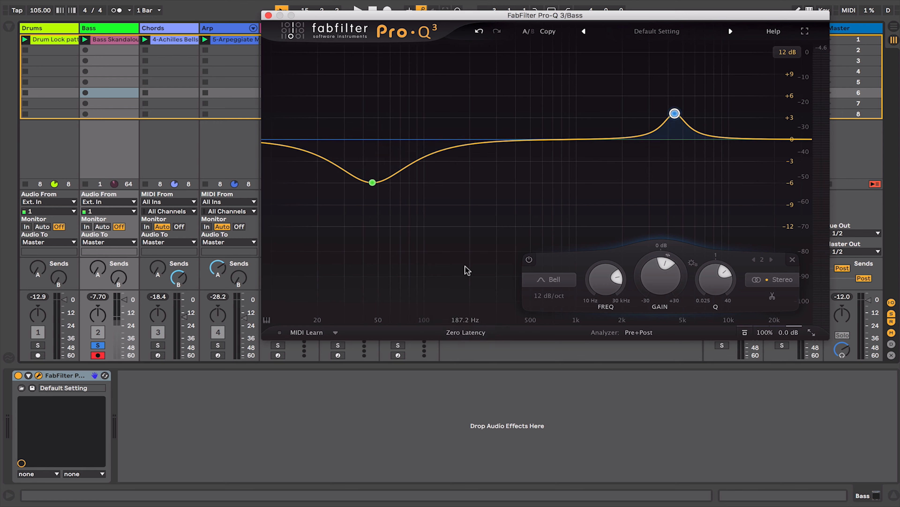
{"action": "left_click", "coordinate": [466, 333]}
{"action": "left_click", "coordinate": [473, 358]}
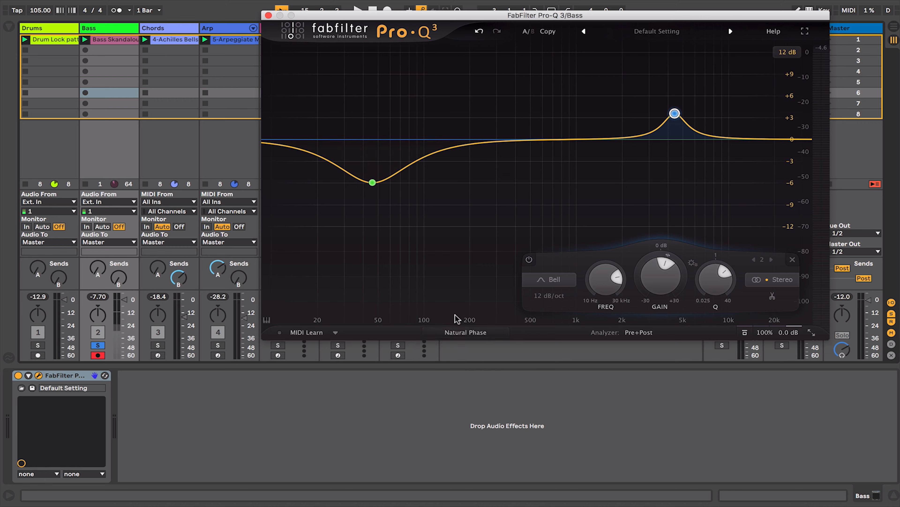
Step: Set the equalizer's processing mode to Linear Phase
{"action": "left_click", "coordinate": [462, 334]}
{"action": "left_click", "coordinate": [457, 335]}
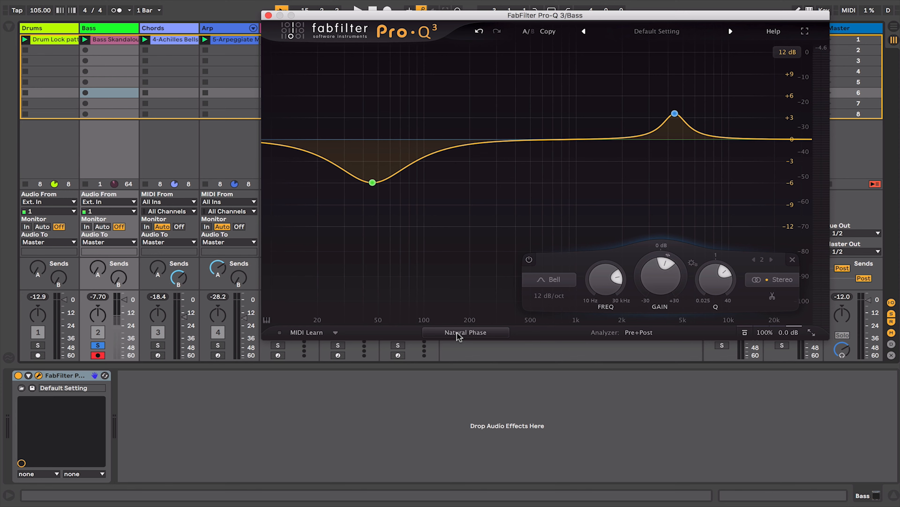
{"action": "left_click", "coordinate": [457, 335]}
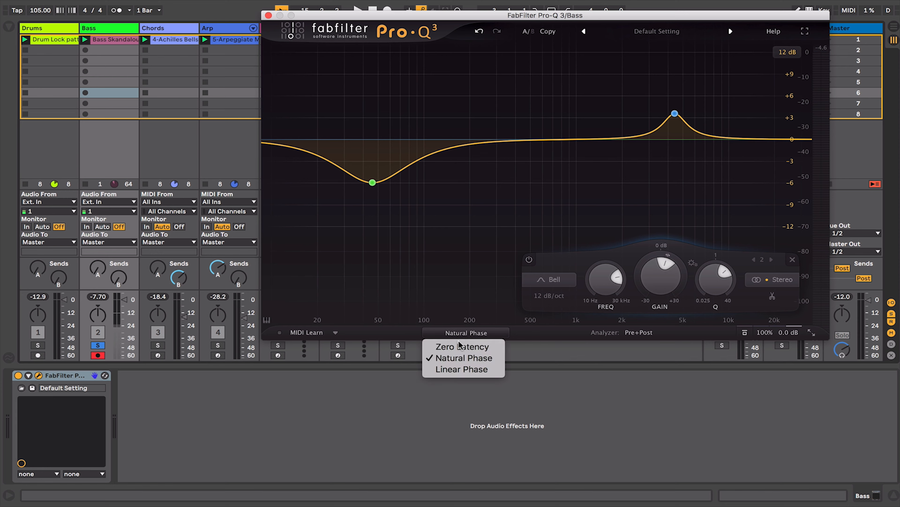
{"action": "left_click", "coordinate": [463, 370]}
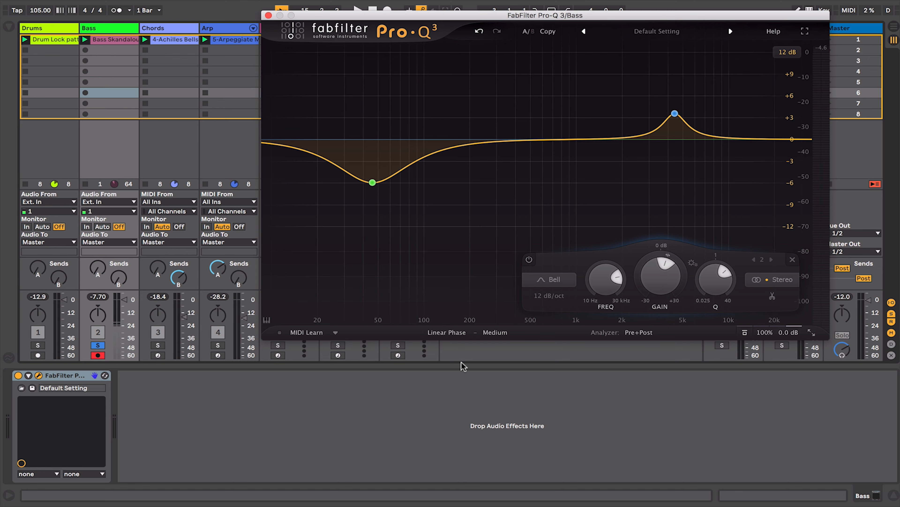
Step: Set the high bell band's stereo placement to Left and keep Linear Phase as the processing mode
{"action": "left_click", "coordinate": [775, 280]}
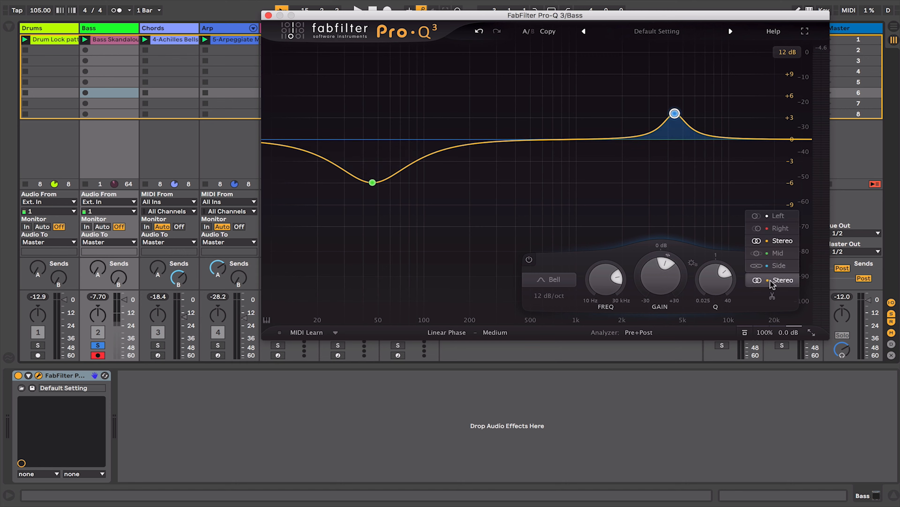
{"action": "left_click", "coordinate": [778, 215]}
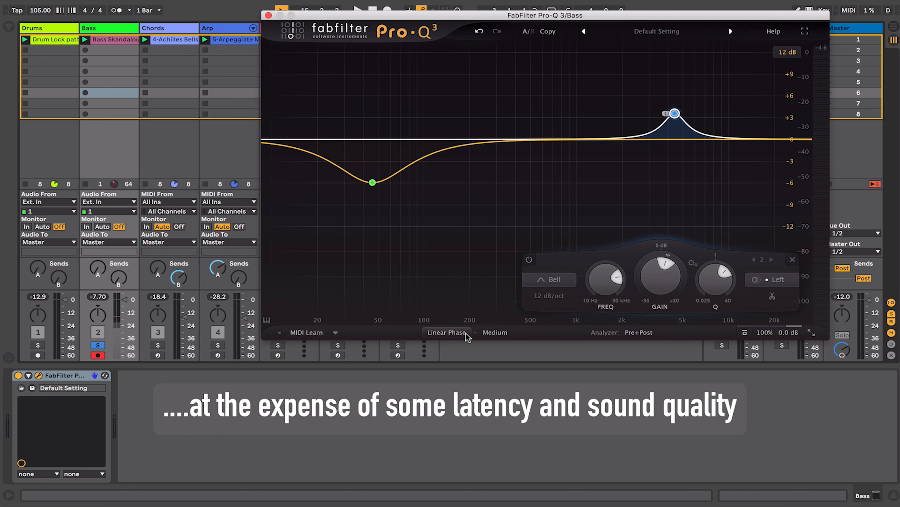
{"action": "left_click", "coordinate": [453, 335]}
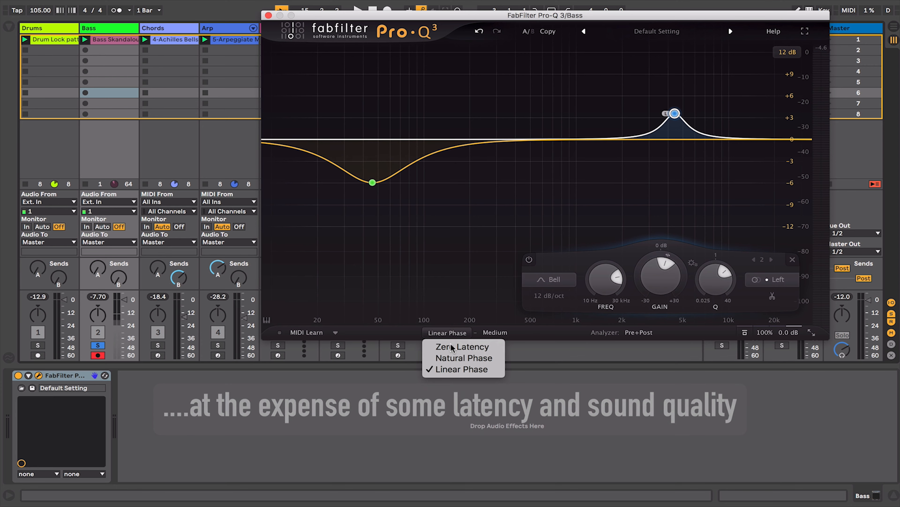
{"action": "left_click", "coordinate": [462, 376]}
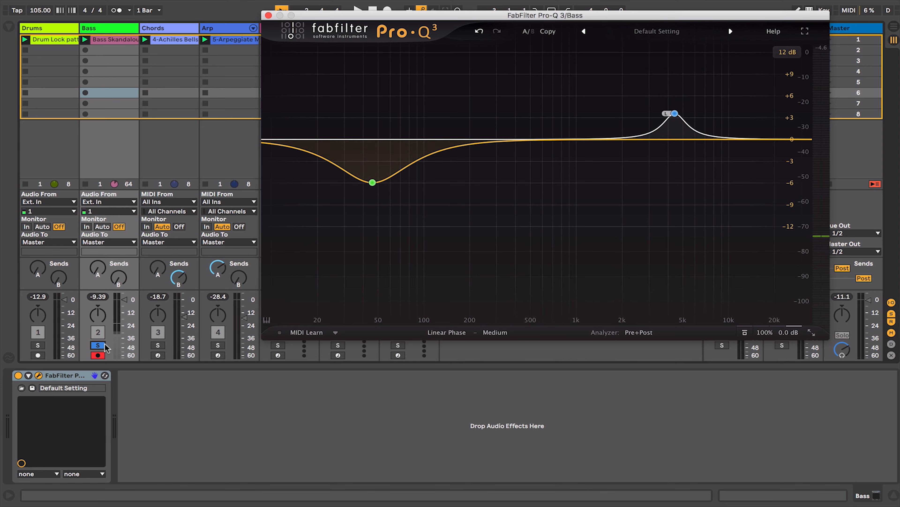
Step: Unsolo the Bass track, start playback of all tracks, and disable Spectrum Grab in the analyzer settings
{"action": "left_click", "coordinate": [98, 344]}
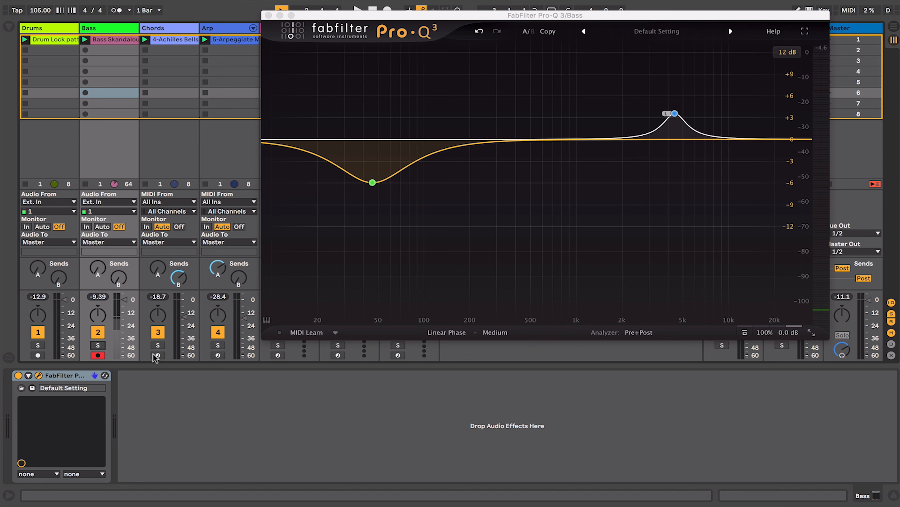
{"action": "key", "text": "space"}
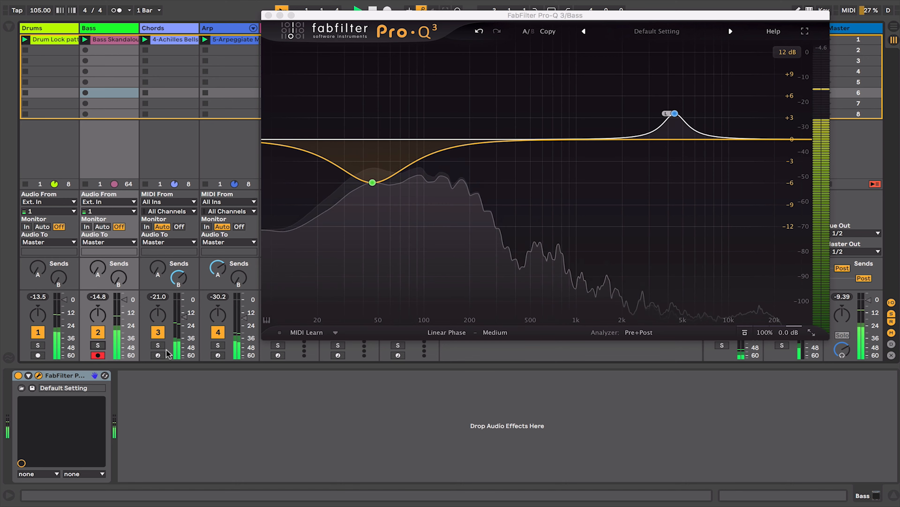
{"action": "left_click", "coordinate": [628, 333]}
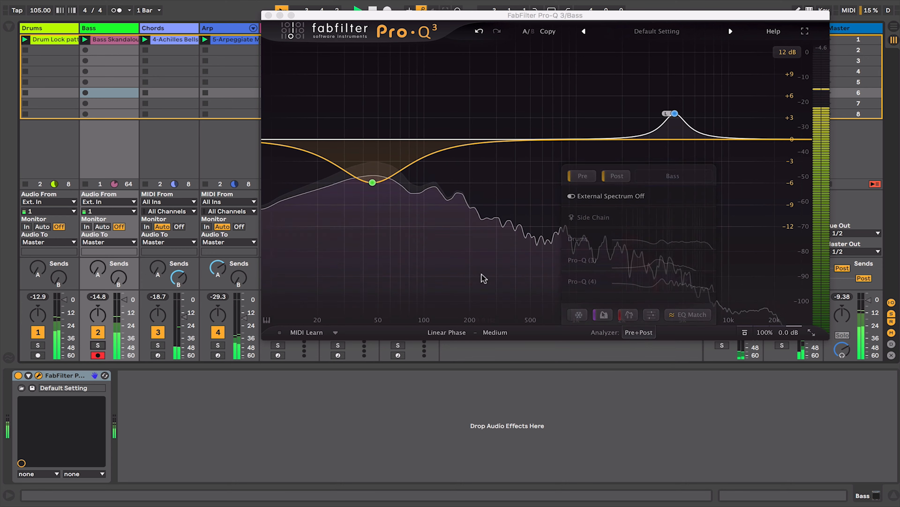
{"action": "left_click_drag", "start_coordinate": [461, 195], "coordinate": [630, 328]}
{"action": "left_click", "coordinate": [632, 333]}
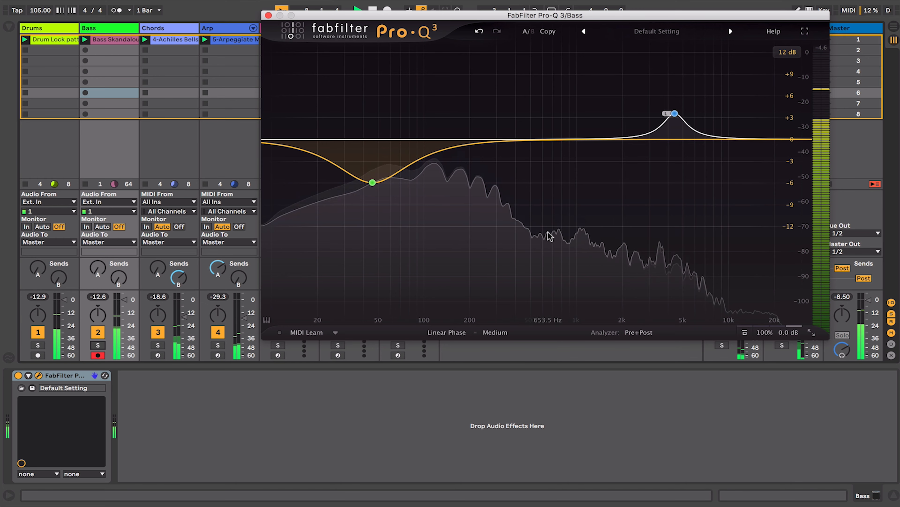
Step: Set the high bell band's placement to Stereo, move it to about 2.3 kHz at about +13 dB, and deselect it
{"action": "left_click", "coordinate": [670, 107]}
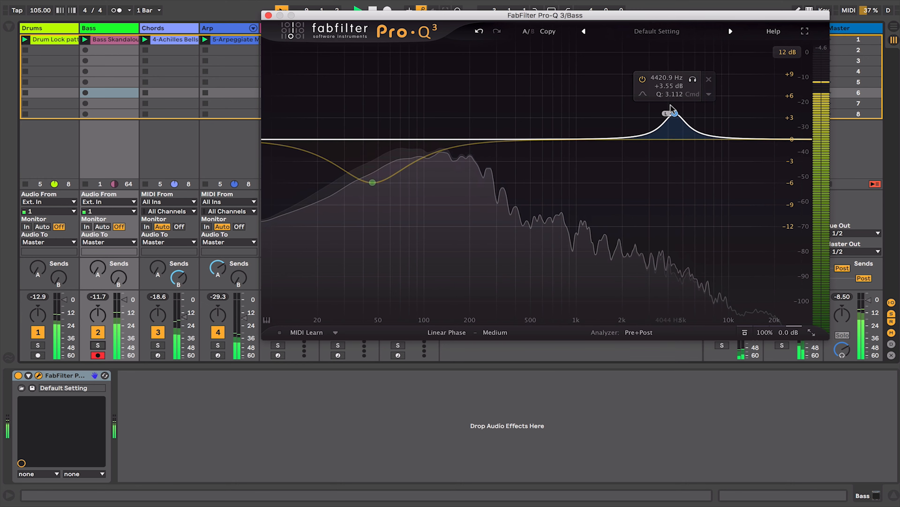
{"action": "left_click_drag", "start_coordinate": [671, 107], "coordinate": [609, 83]}
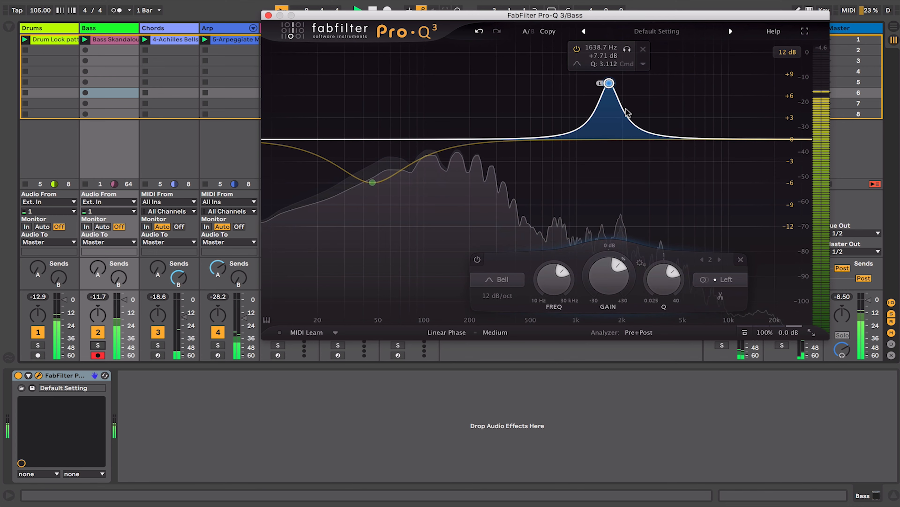
{"action": "left_click", "coordinate": [707, 279]}
{"action": "left_click", "coordinate": [708, 242]}
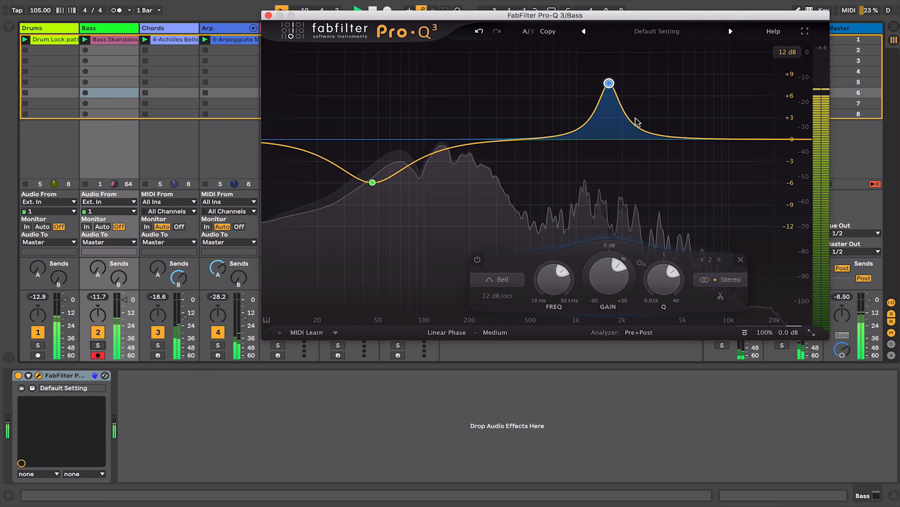
{"action": "left_click_drag", "start_coordinate": [609, 83], "coordinate": [631, 44]}
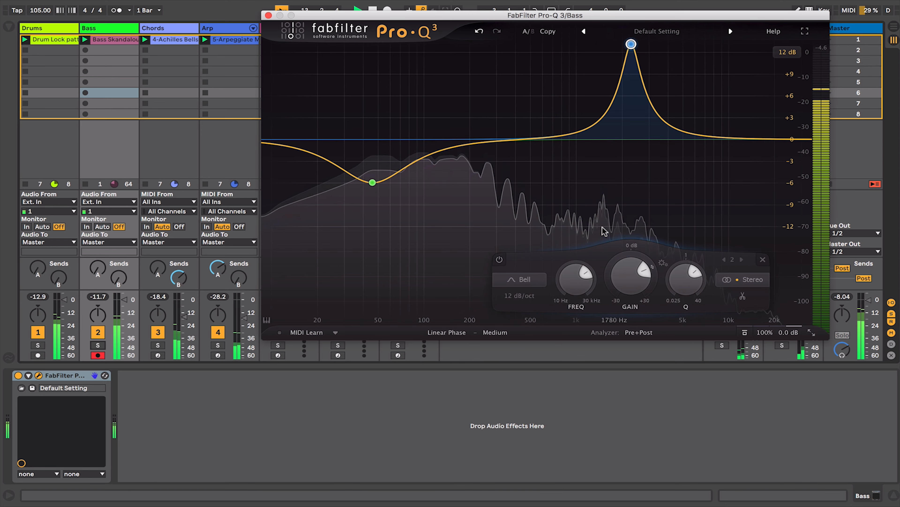
{"action": "left_click", "coordinate": [368, 249]}
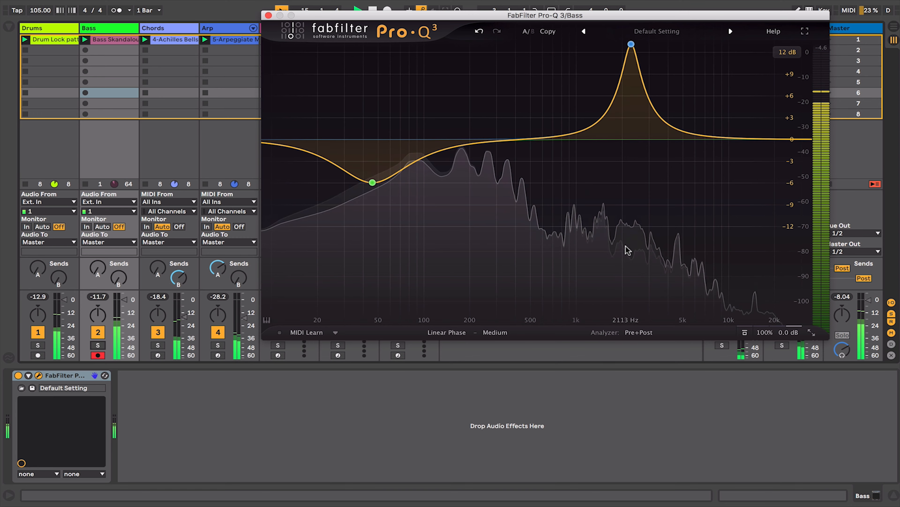
Step: Turn on the analyzer's freeze option for the Pre+Post spectrum and close the analyzer settings
{"action": "left_click", "coordinate": [635, 332]}
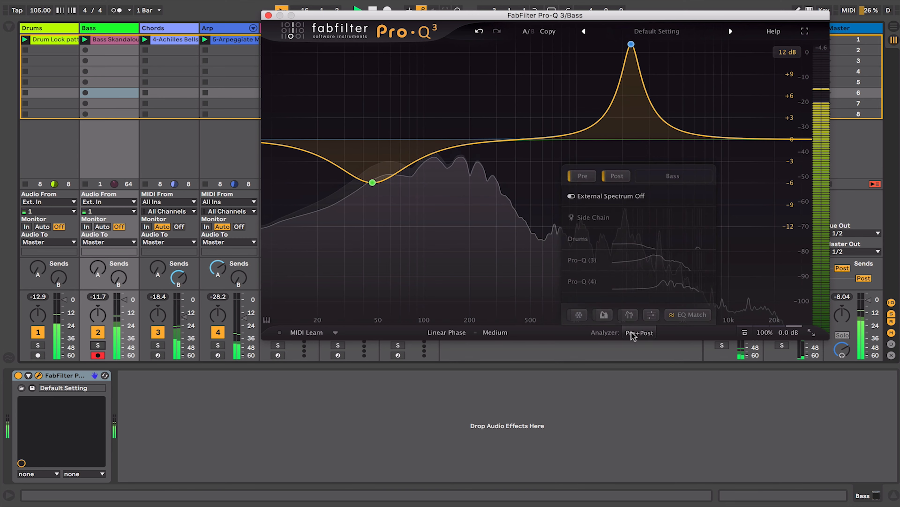
{"action": "left_click", "coordinate": [579, 316]}
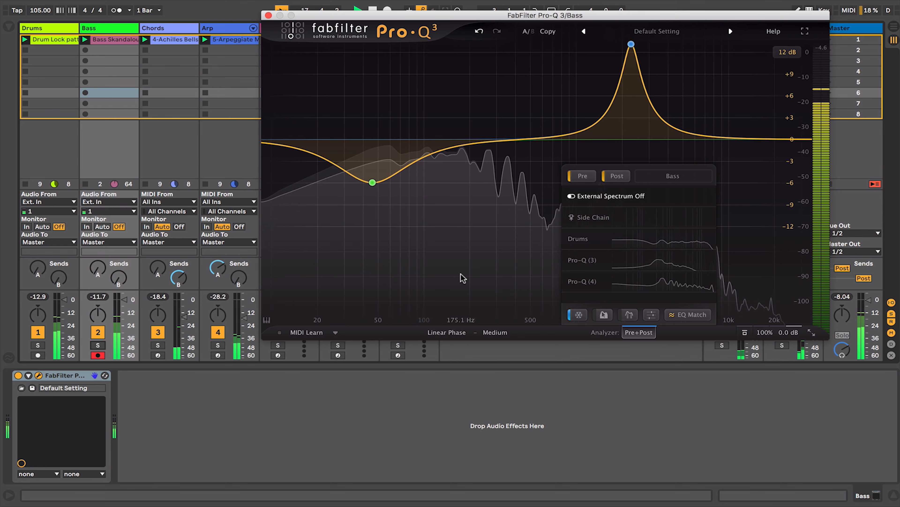
{"action": "left_click", "coordinate": [635, 333]}
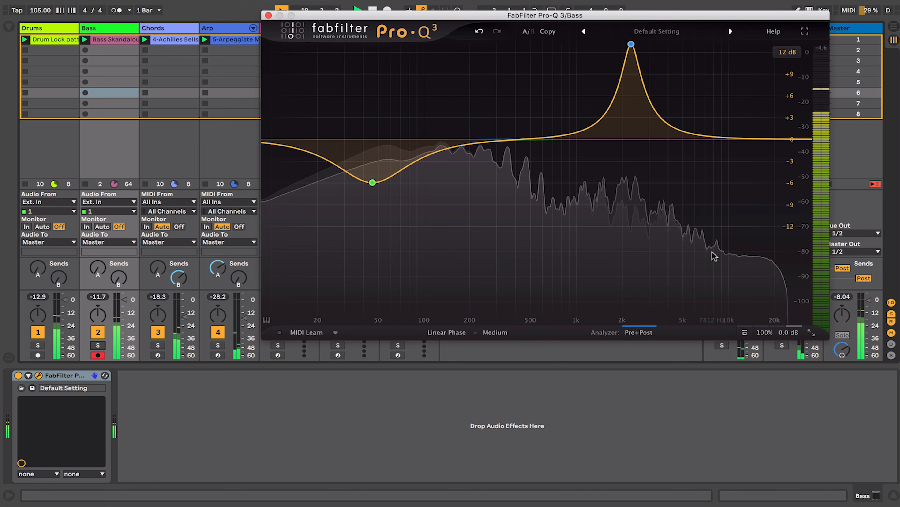
Step: Enable Spectrum Grab in place of freeze and pull the 235 Hz spectrum peak down to about -12 dB as a new bell band
{"action": "left_click", "coordinate": [626, 331]}
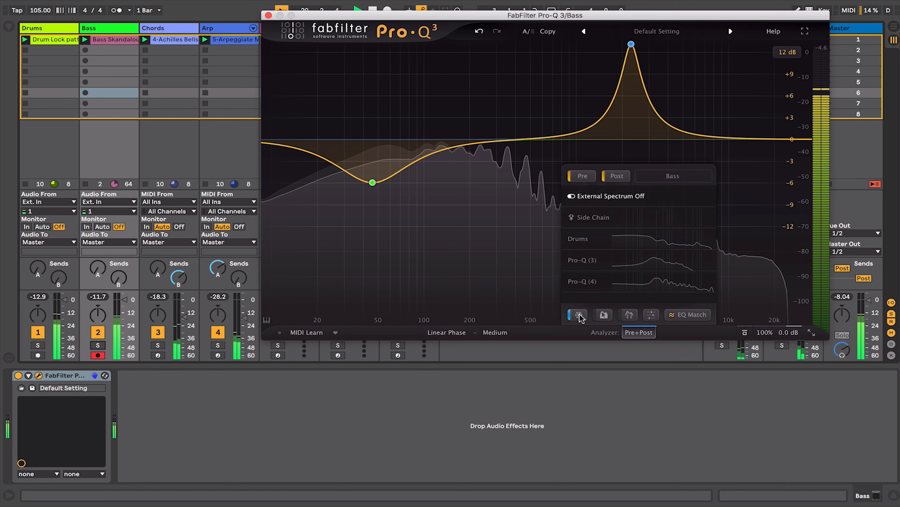
{"action": "left_click", "coordinate": [604, 316]}
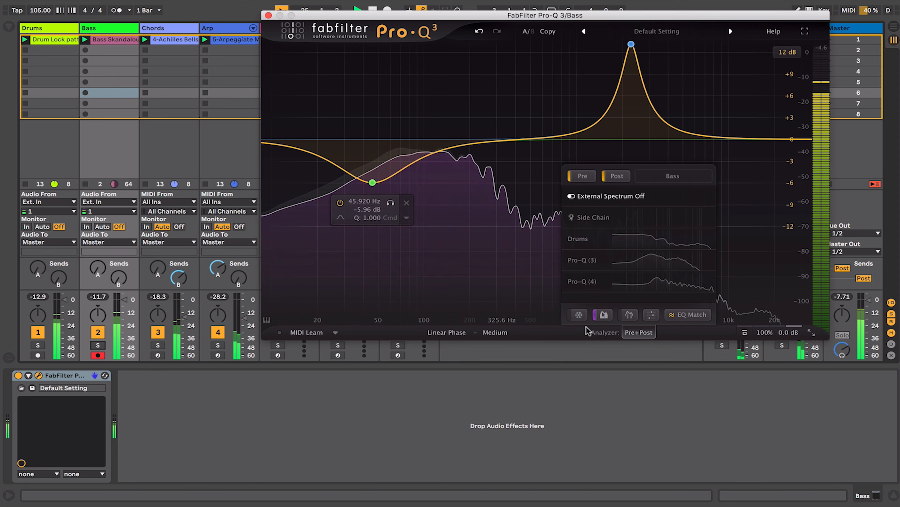
{"action": "left_click", "coordinate": [637, 332]}
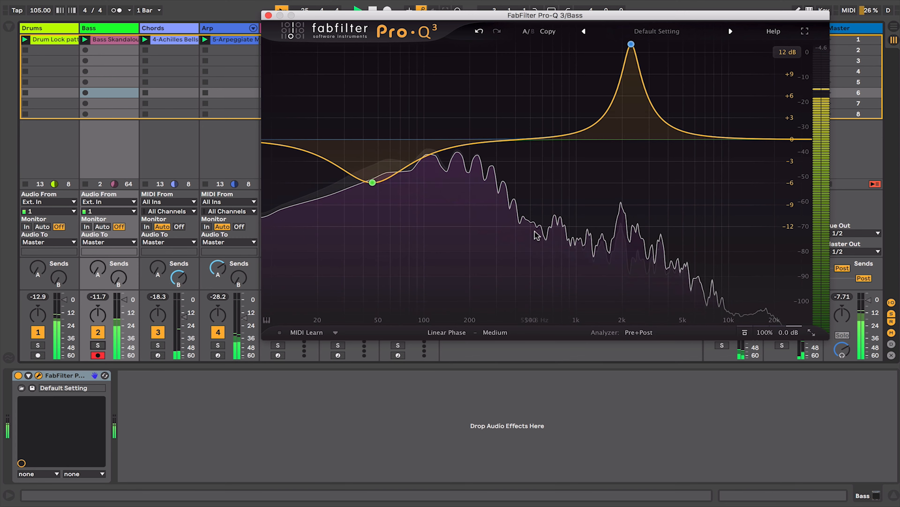
{"action": "left_click_drag", "start_coordinate": [549, 225], "coordinate": [561, 216]}
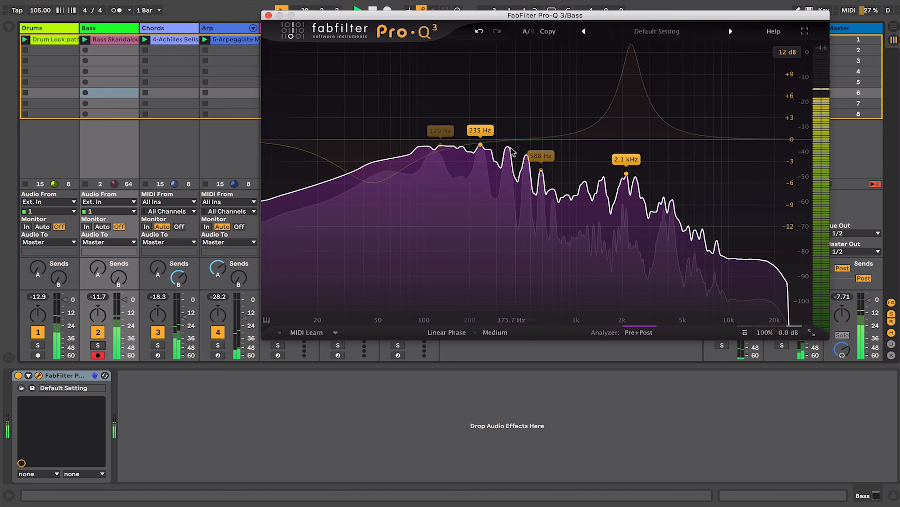
{"action": "left_click_drag", "start_coordinate": [480, 144], "coordinate": [479, 175]}
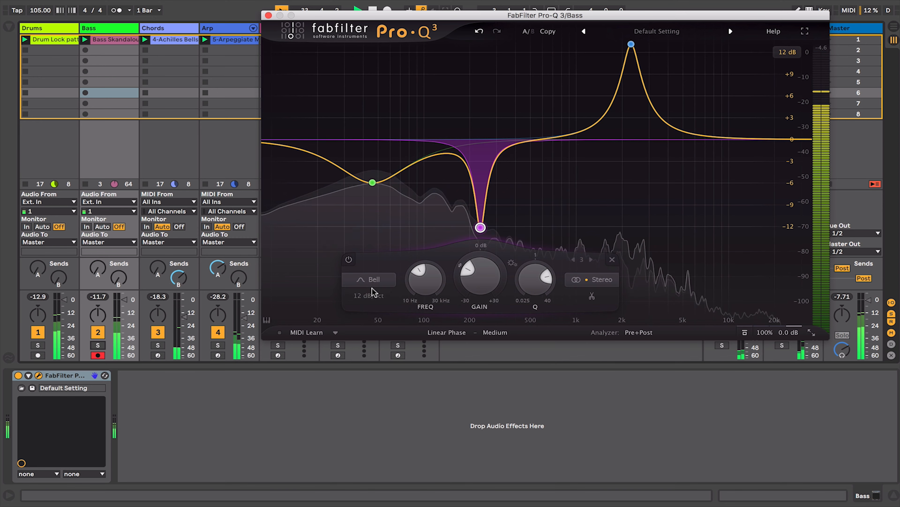
Step: Overlay the Drums spectrum in the Bass analyzer as the external spectrum and close the analyzer settings
{"action": "left_click", "coordinate": [628, 331]}
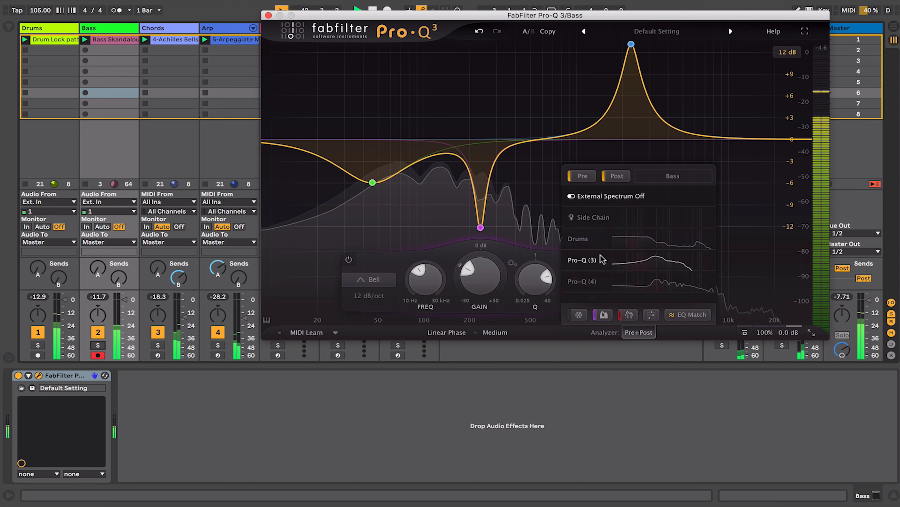
{"action": "left_click", "coordinate": [626, 245]}
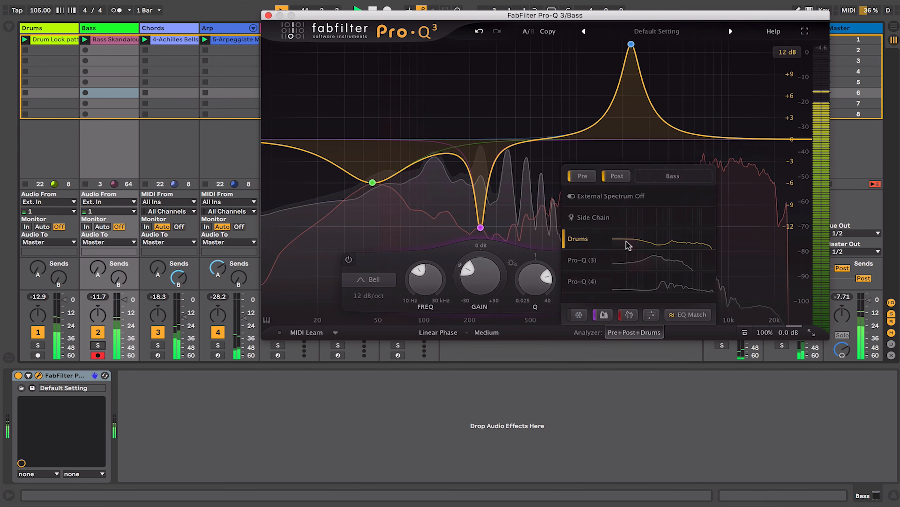
{"action": "mouse_move", "coordinate": [489, 206]}
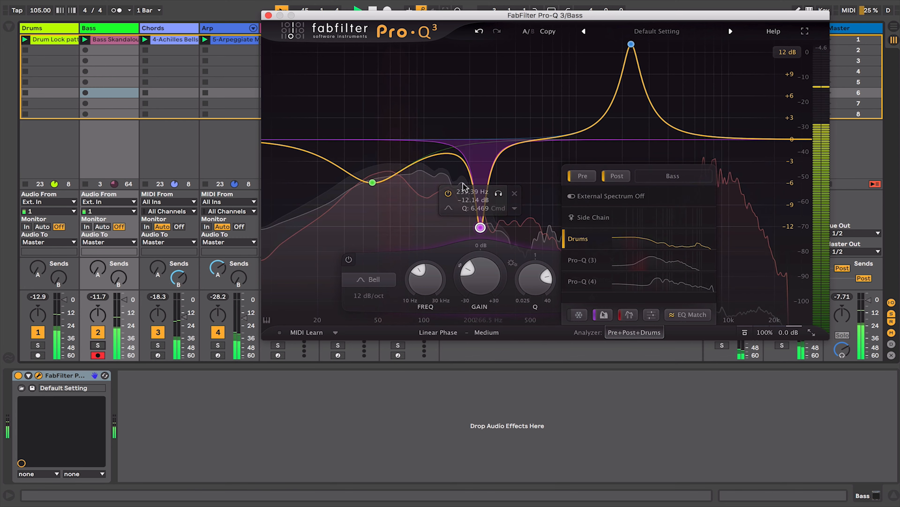
{"action": "left_click", "coordinate": [615, 332]}
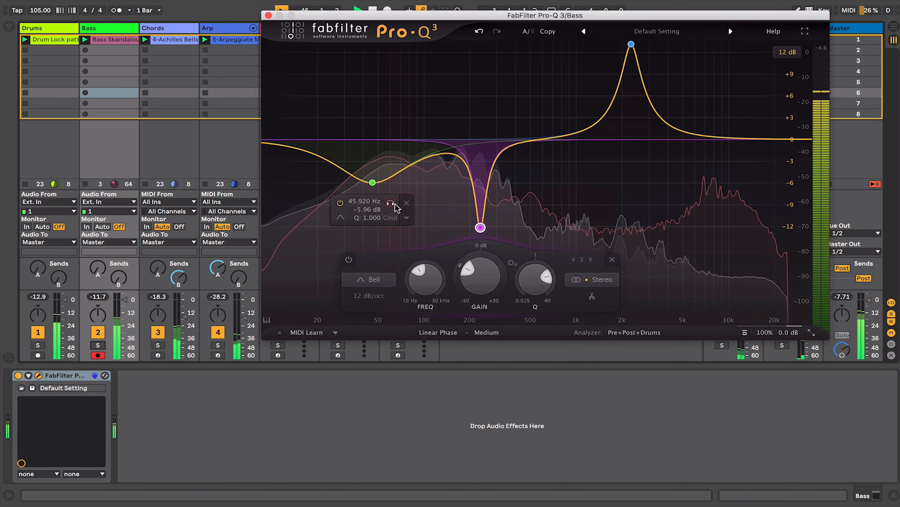
Step: Add a bell cut to the Bass EQ at about 64 Hz and -7.3 dB, where the drum and bass spectra overlap
{"action": "mouse_move", "coordinate": [482, 213]}
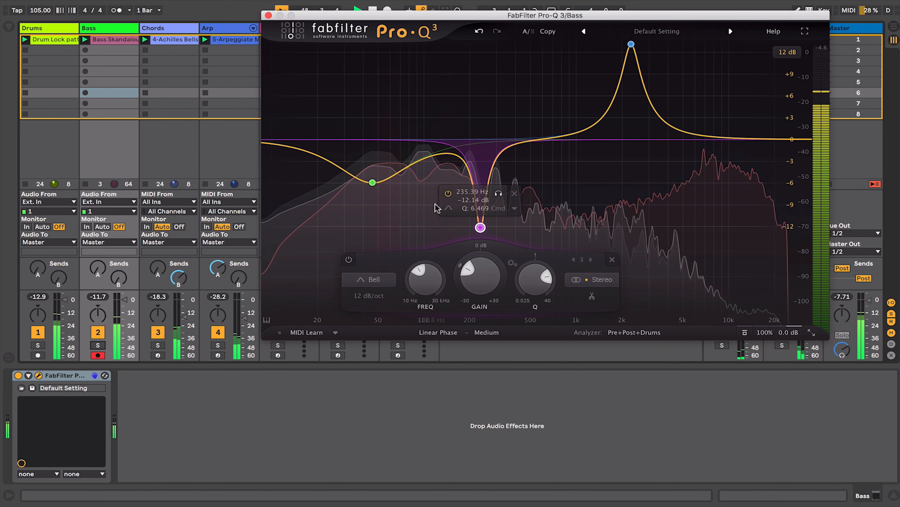
{"action": "mouse_move", "coordinate": [372, 149]}
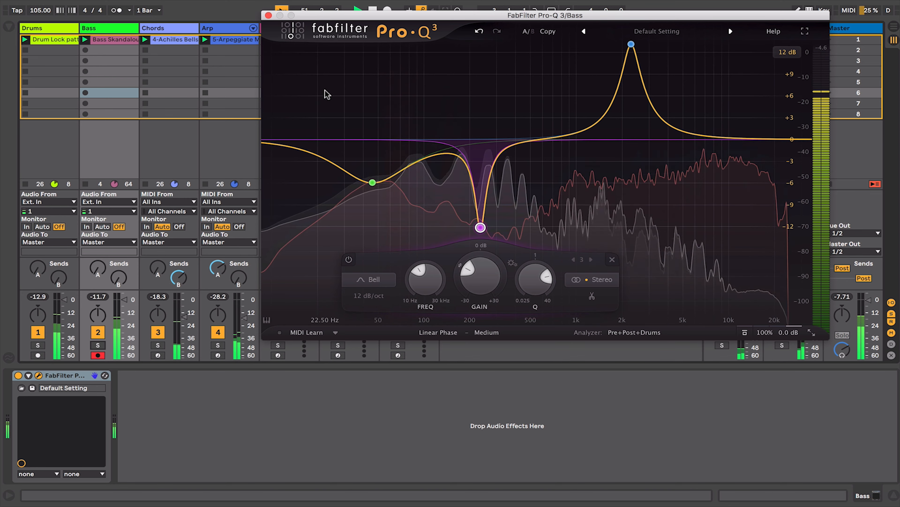
{"action": "mouse_move", "coordinate": [397, 172]}
{"action": "left_mouse_down"}
{"action": "mouse_move", "coordinate": [397, 161]}
{"action": "mouse_move", "coordinate": [393, 185]}
{"action": "left_mouse_up"}
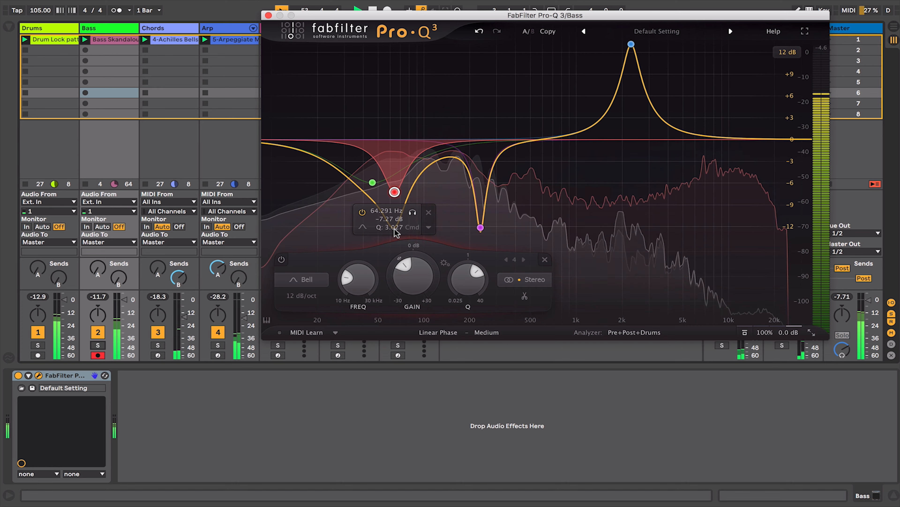
Step: Overlay the Bass spectrum in the Drums track's Pro-Q 3 analyzer and look over its range, resolution, speed and tilt settings
{"action": "left_click", "coordinate": [53, 28]}
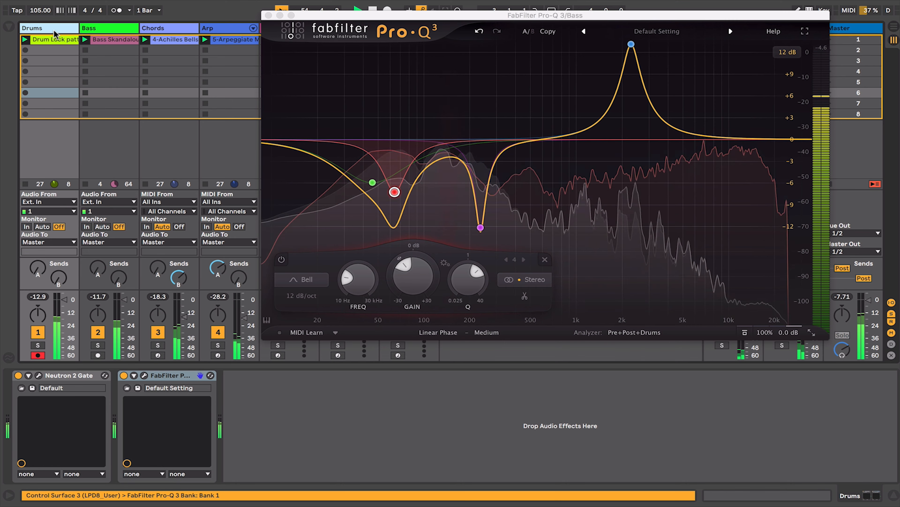
{"action": "left_click", "coordinate": [144, 375]}
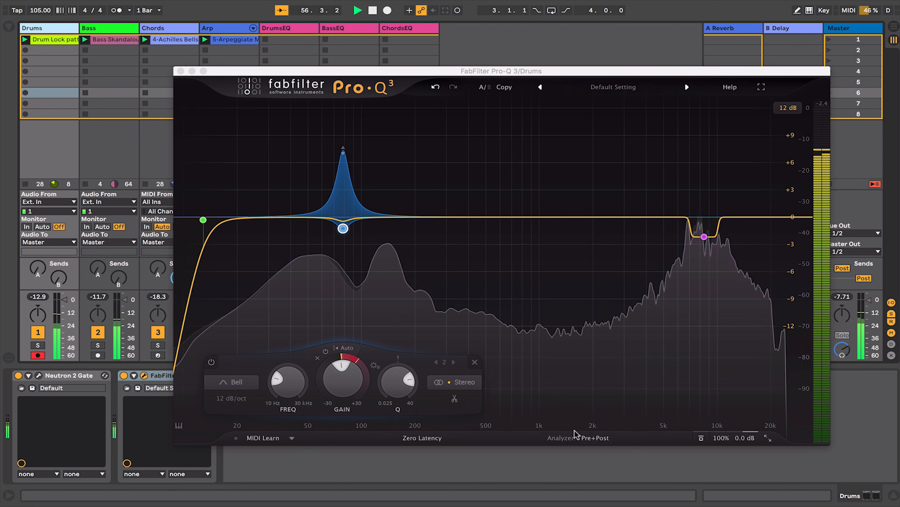
{"action": "left_click", "coordinate": [584, 438]}
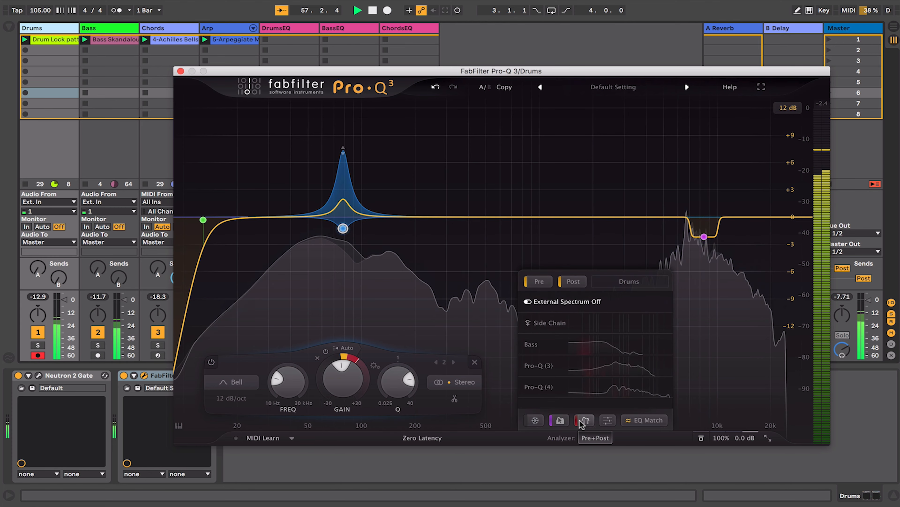
{"action": "left_click", "coordinate": [537, 350]}
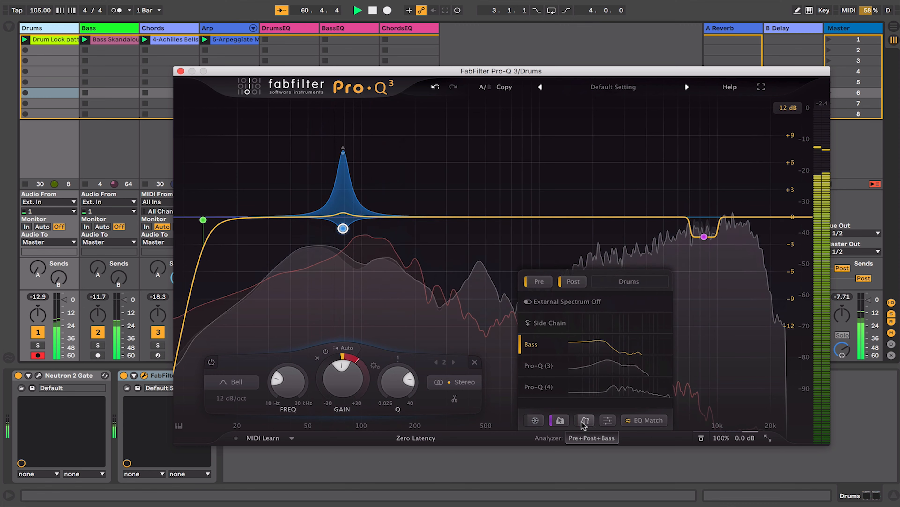
{"action": "left_click", "coordinate": [608, 420]}
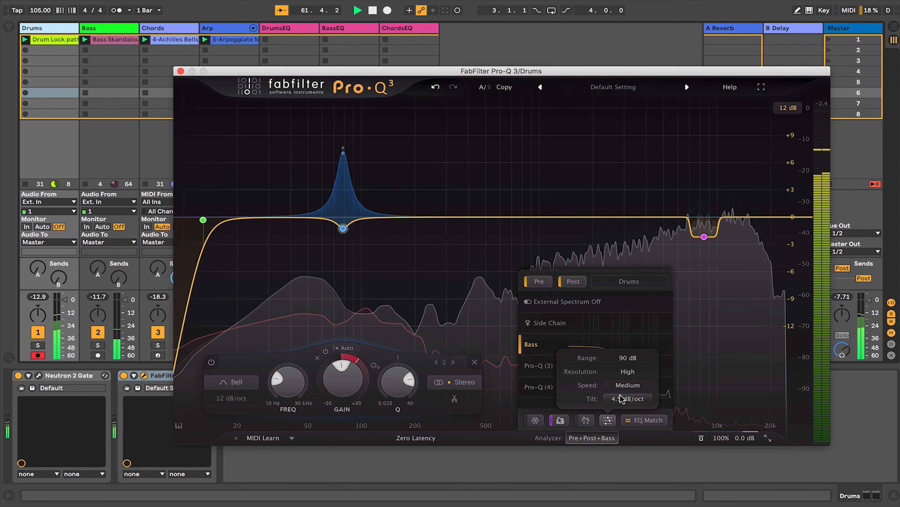
{"action": "left_click", "coordinate": [608, 420]}
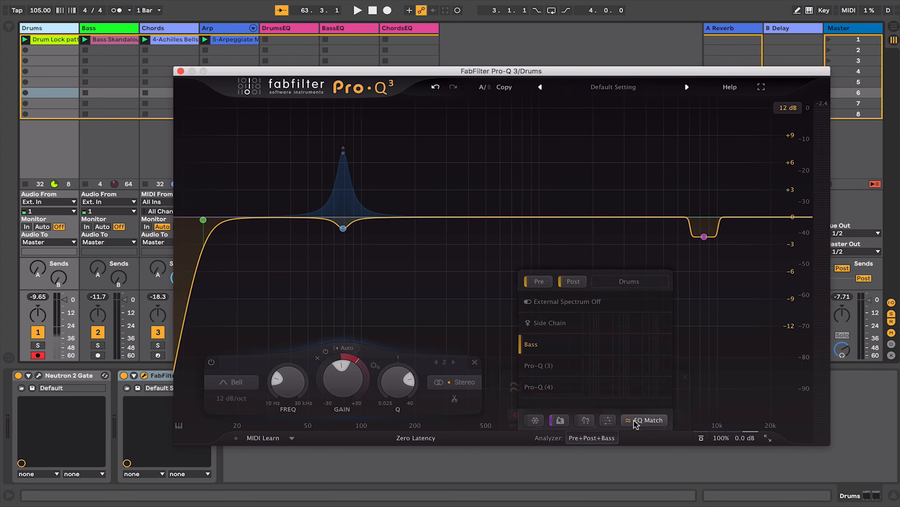
Step: Set the Drums EQ's gain scale to 104% and output level to -0.3 dB, and toggle phase invert on and off
{"action": "mouse_move", "coordinate": [720, 437]}
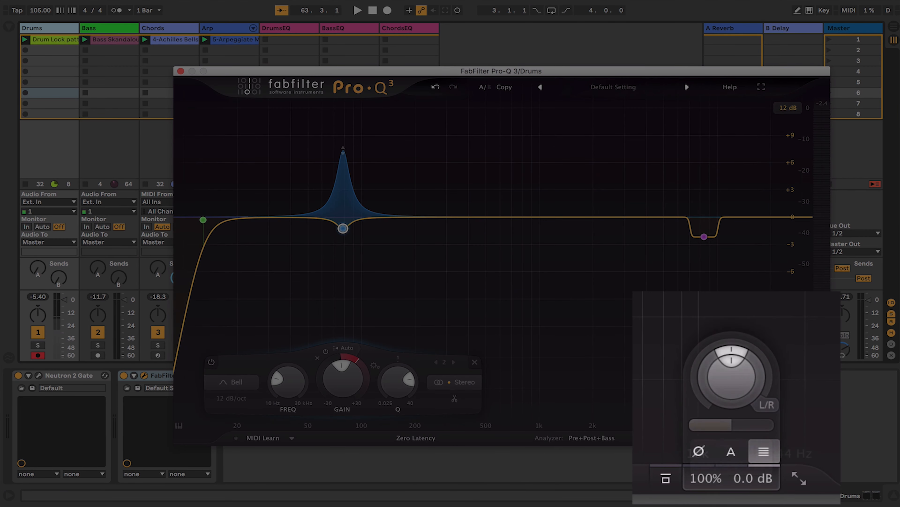
{"action": "mouse_move", "coordinate": [705, 485]}
{"action": "left_mouse_down"}
{"action": "mouse_move", "coordinate": [705, 500]}
{"action": "mouse_move", "coordinate": [684, 418]}
{"action": "mouse_move", "coordinate": [706, 482]}
{"action": "left_mouse_up"}
{"action": "left_click_drag", "start_coordinate": [662, 496], "coordinate": [704, 488]}
{"action": "left_click_drag", "start_coordinate": [720, 381], "coordinate": [725, 378]}
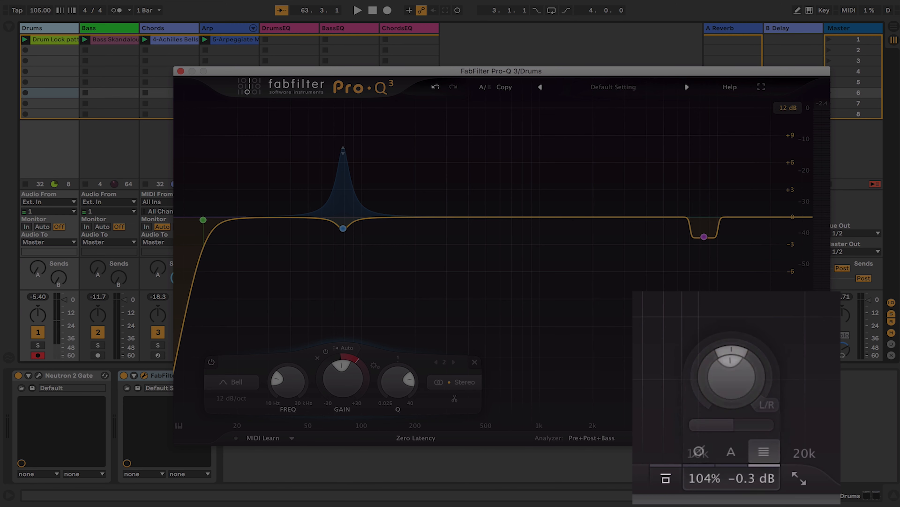
{"action": "left_click", "coordinate": [697, 454]}
{"action": "left_click", "coordinate": [697, 454]}
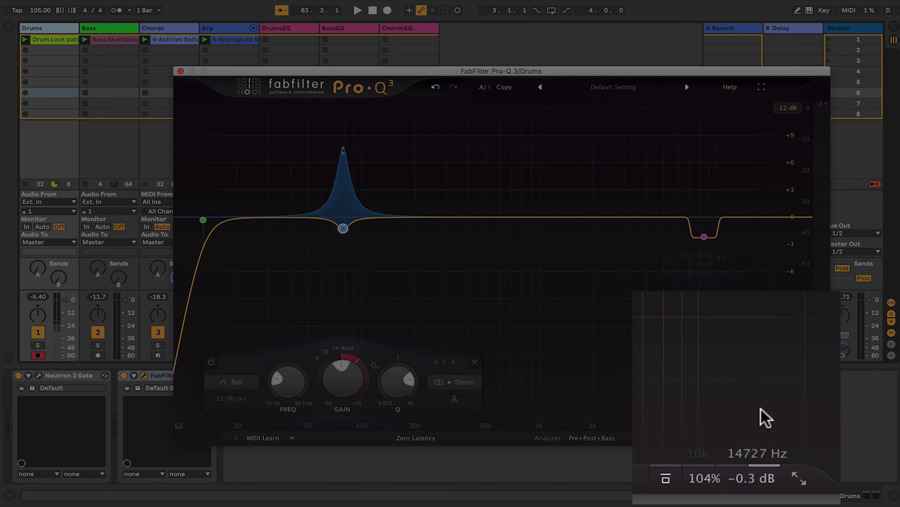
Step: Try the Mini interface size, move the plug-in window up over the track headers, and set the size to Large
{"action": "left_click", "coordinate": [766, 438]}
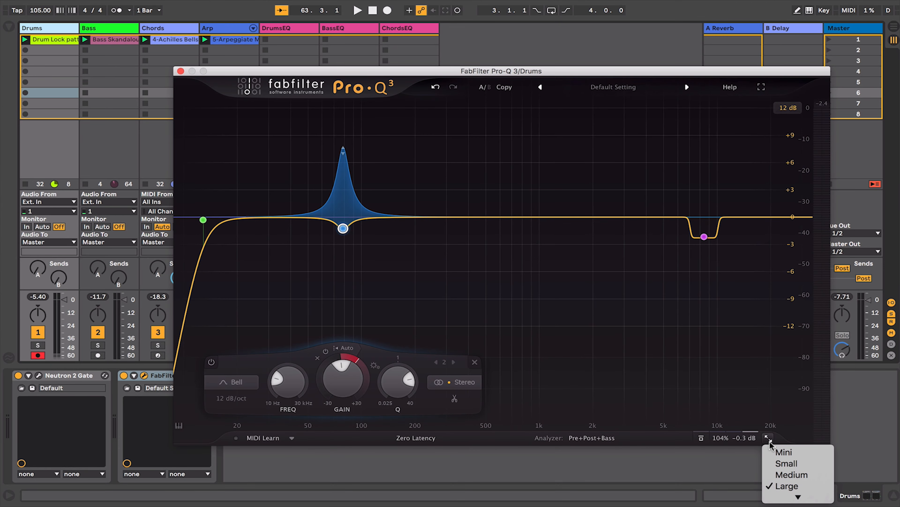
{"action": "left_click", "coordinate": [782, 452]}
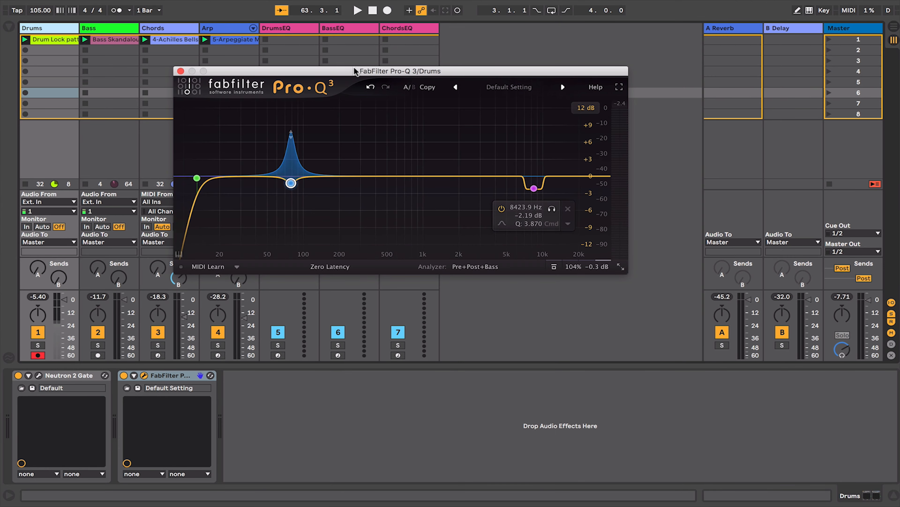
{"action": "left_click_drag", "start_coordinate": [354, 70], "coordinate": [284, 12]}
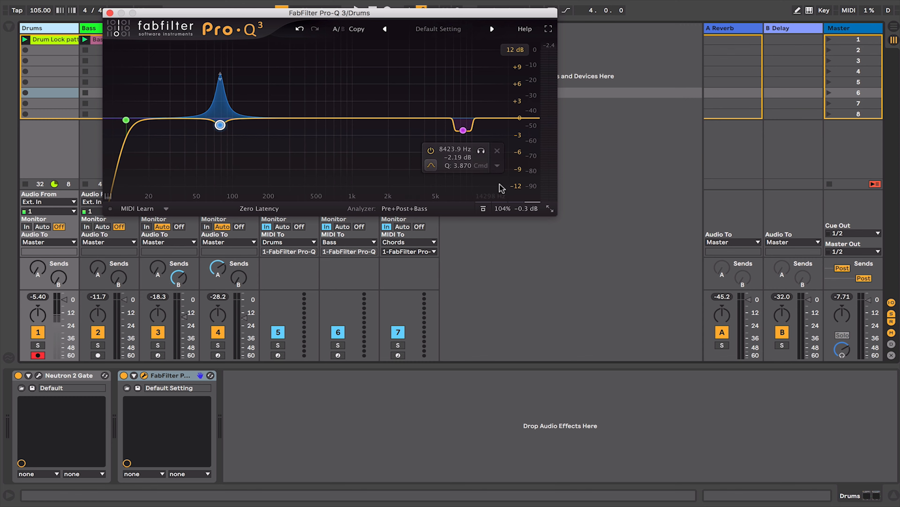
{"action": "left_click", "coordinate": [549, 209]}
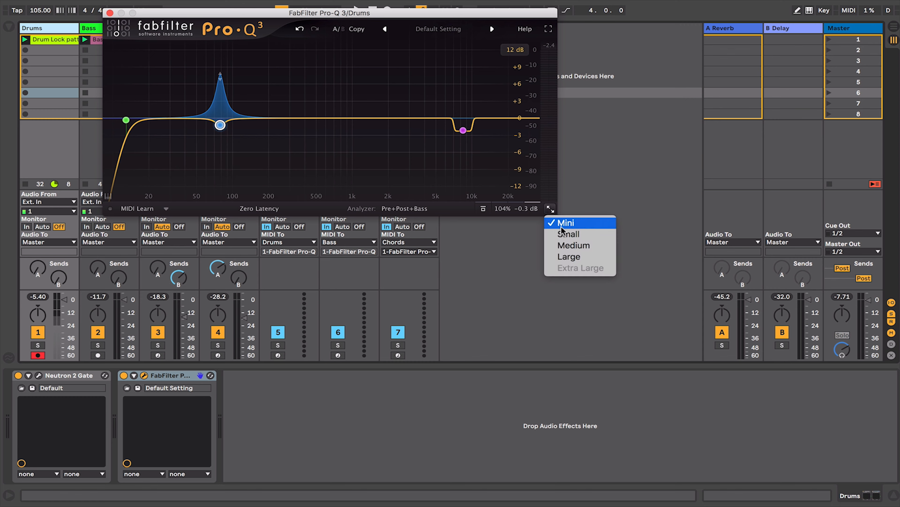
{"action": "left_click", "coordinate": [569, 256]}
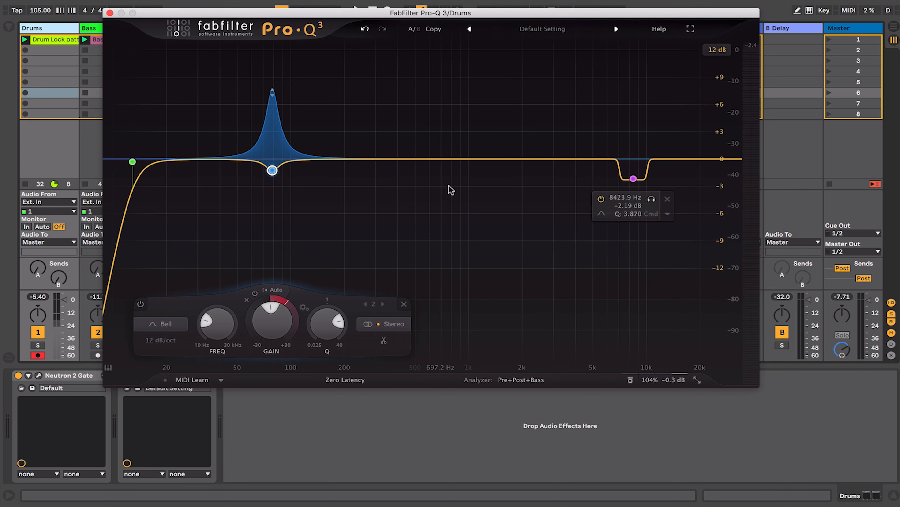
Step: View the Drums EQ in full screen while the tracks play, exit full screen, and stop playback
{"action": "left_click", "coordinate": [690, 29]}
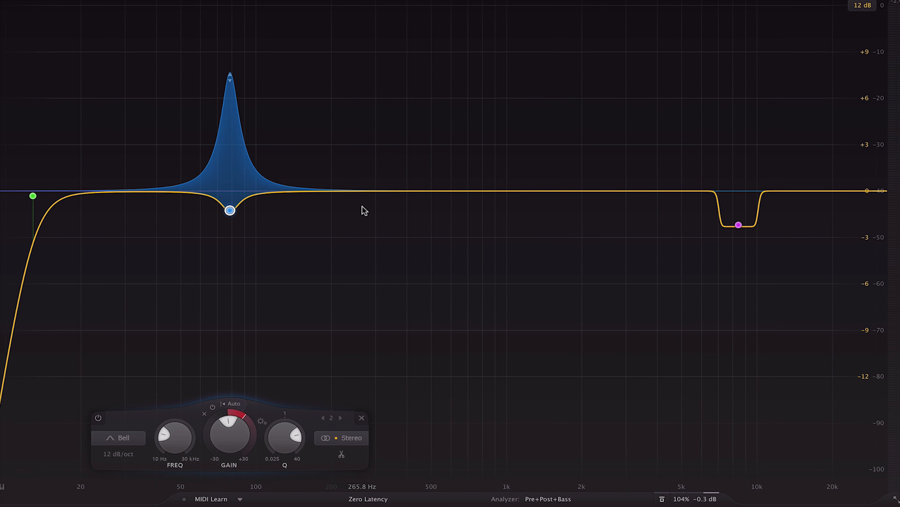
{"action": "key", "text": "space"}
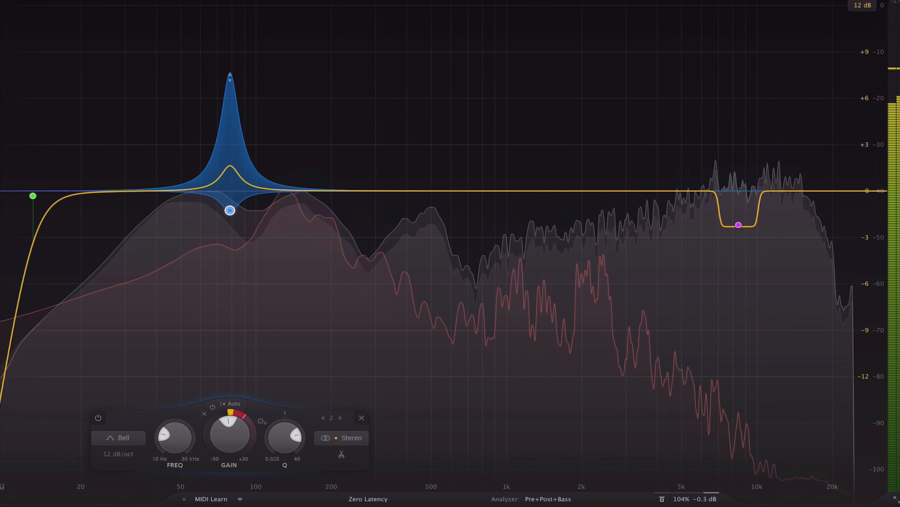
{"action": "left_click", "coordinate": [836, 0]}
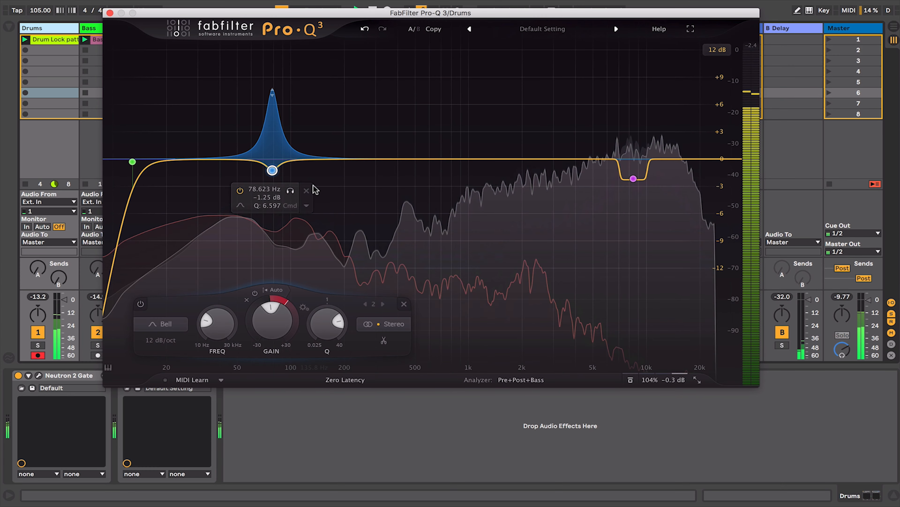
{"action": "key", "text": "space"}
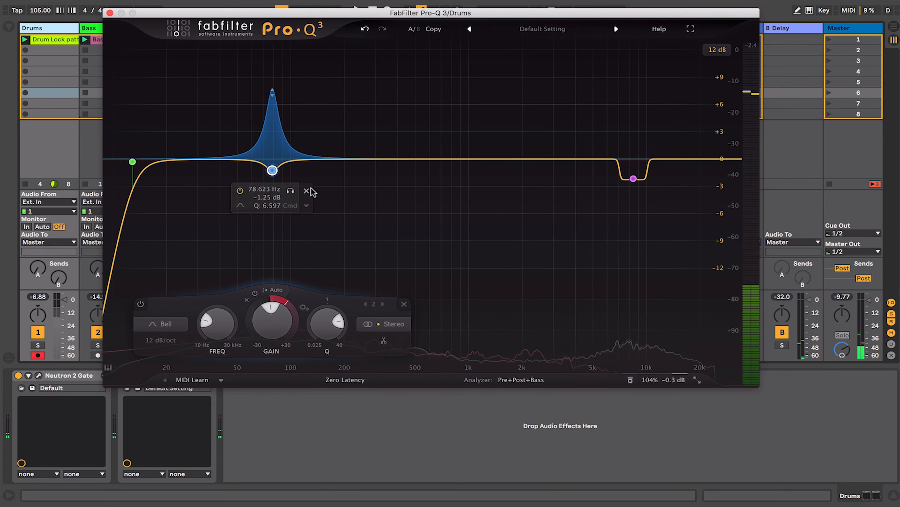